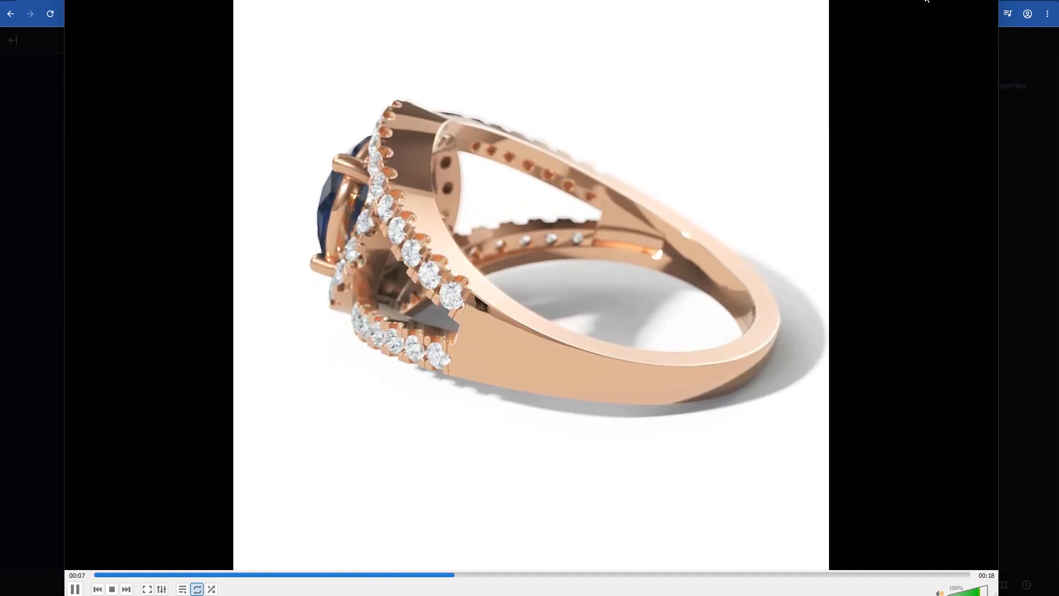
Step: Close the video player and import your own ring model into the jewelry editor
left_click(984, 1)
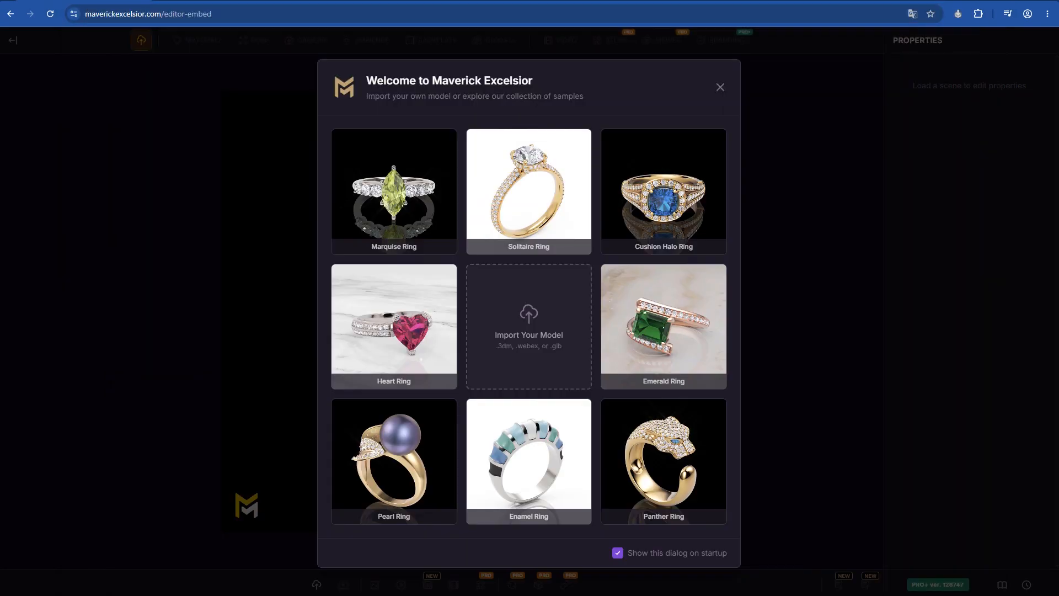
mouse_move(1058, 109)
left_mouse_down()
mouse_move(509, 109)
mouse_move(1058, 109)
left_mouse_up()
left_click_drag(532, 313, 525, 312)
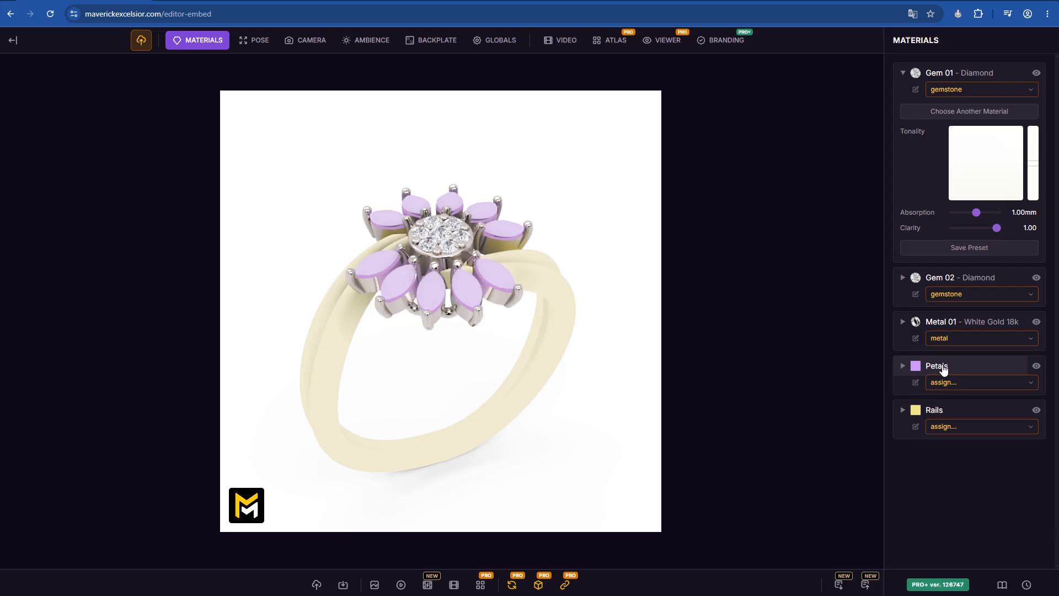
Step: Assign the gemstone material family to the Petals part of the ring
left_click_drag(436, 356, 662, 351)
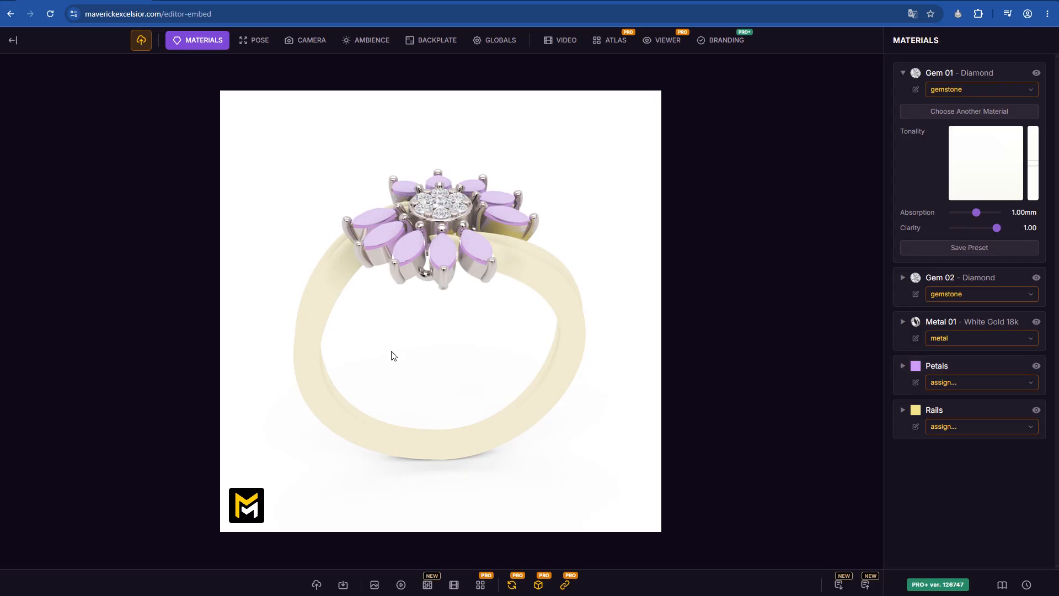
left_click_drag(386, 350, 384, 305)
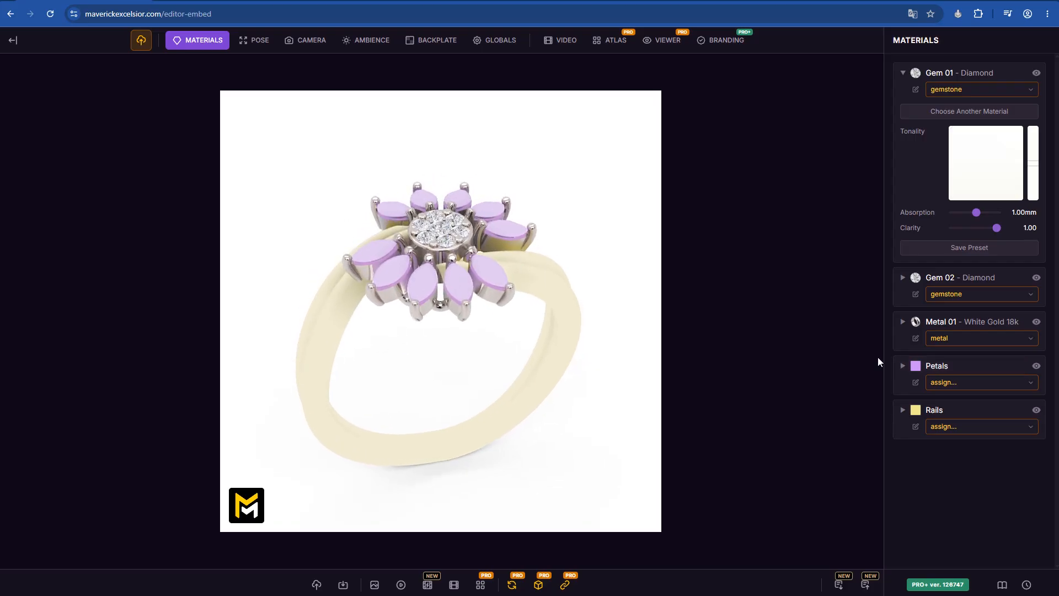
left_click(953, 388)
left_click(955, 404)
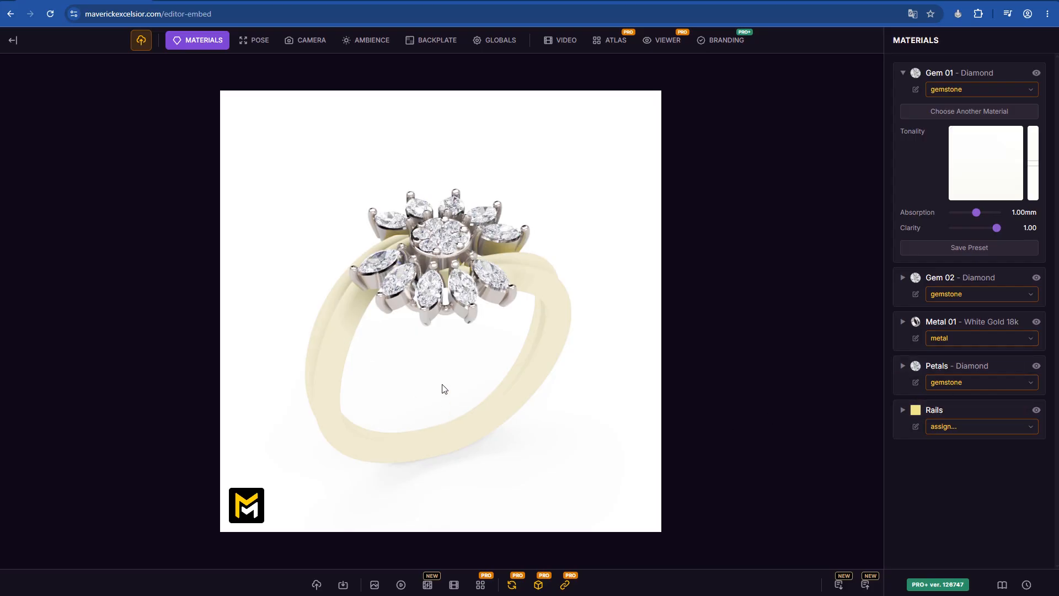
Step: Rename the Rails part as Metal 02 and assign it the metal material family
left_click_drag(441, 400, 378, 290)
left_click_drag(536, 347, 662, 398)
left_click(916, 427)
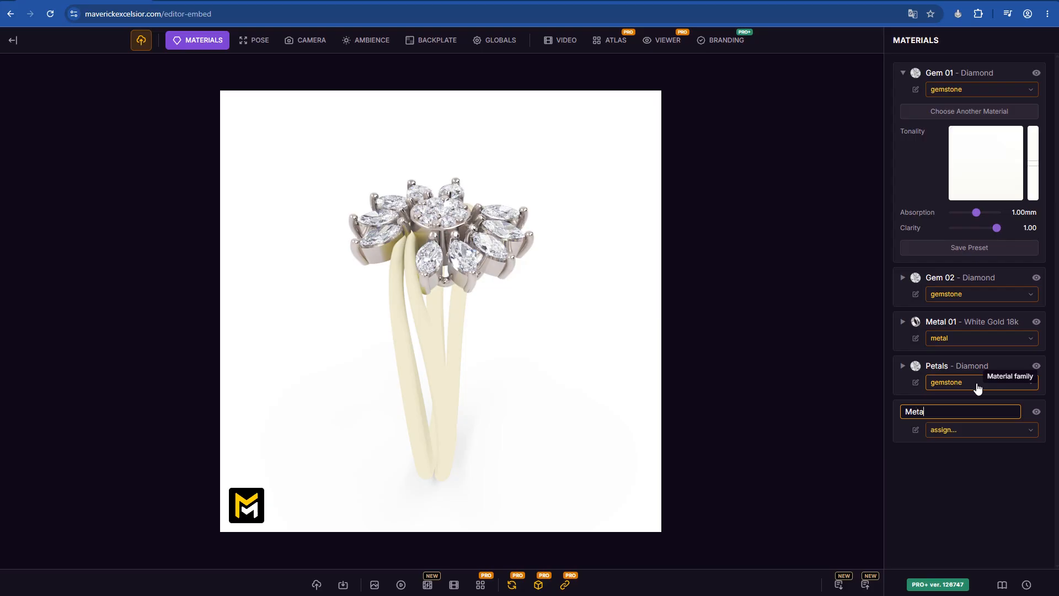
key("Return")
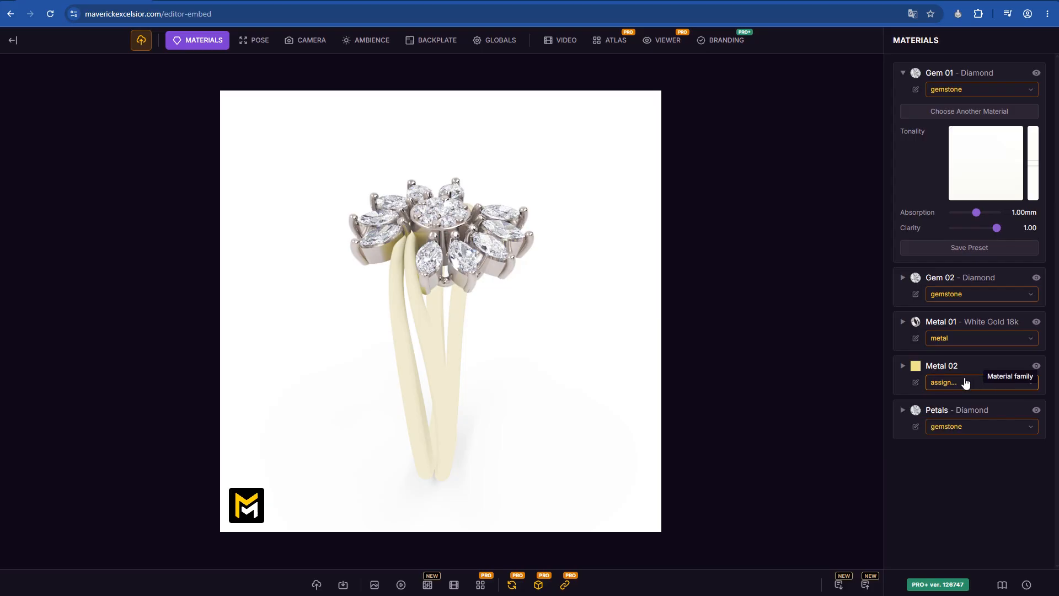
left_click(951, 386)
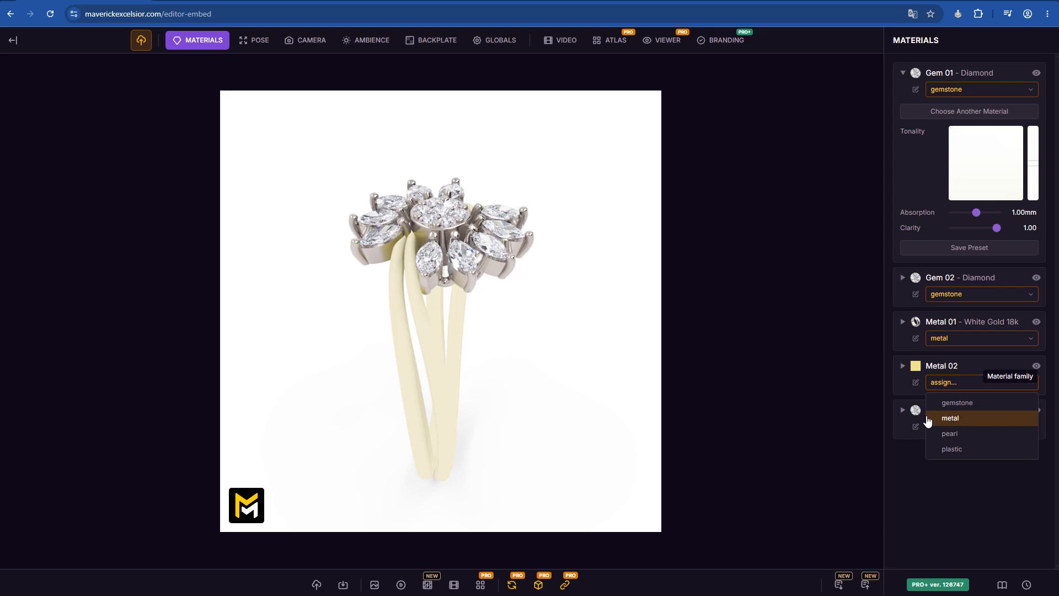
left_click(949, 420)
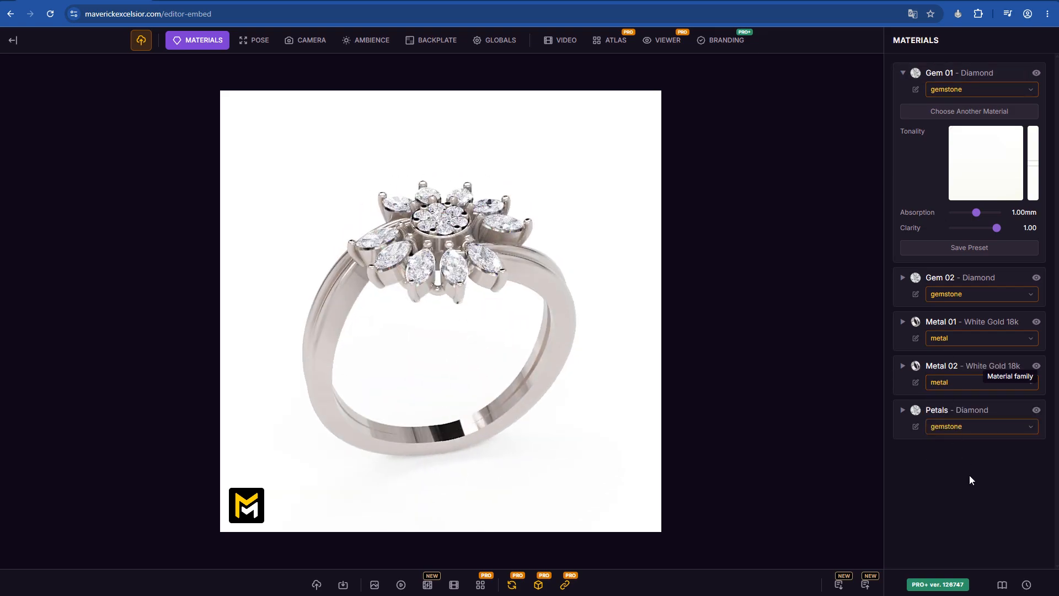
Step: Apply the Resting Right pose preset to the ring and orbit to face the flower head
left_click_drag(372, 412, 458, 409)
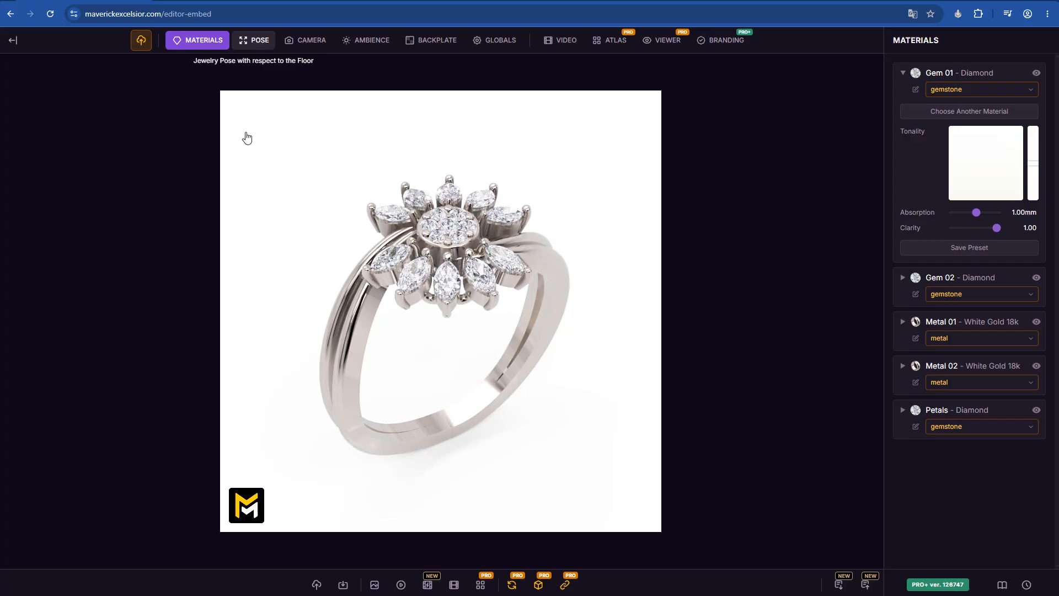
left_click(254, 39)
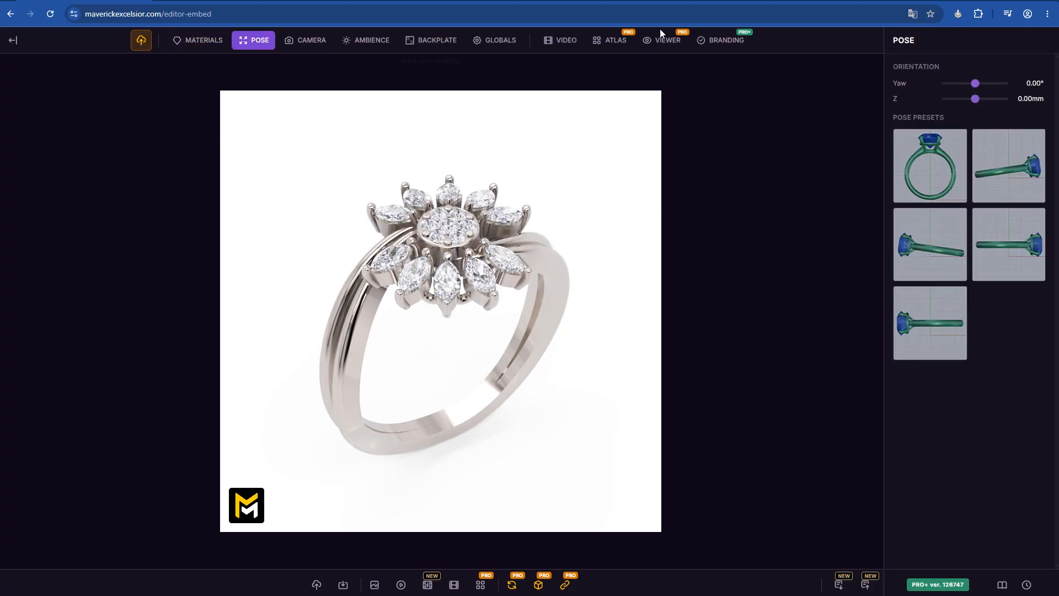
left_click_drag(415, 417, 392, 404)
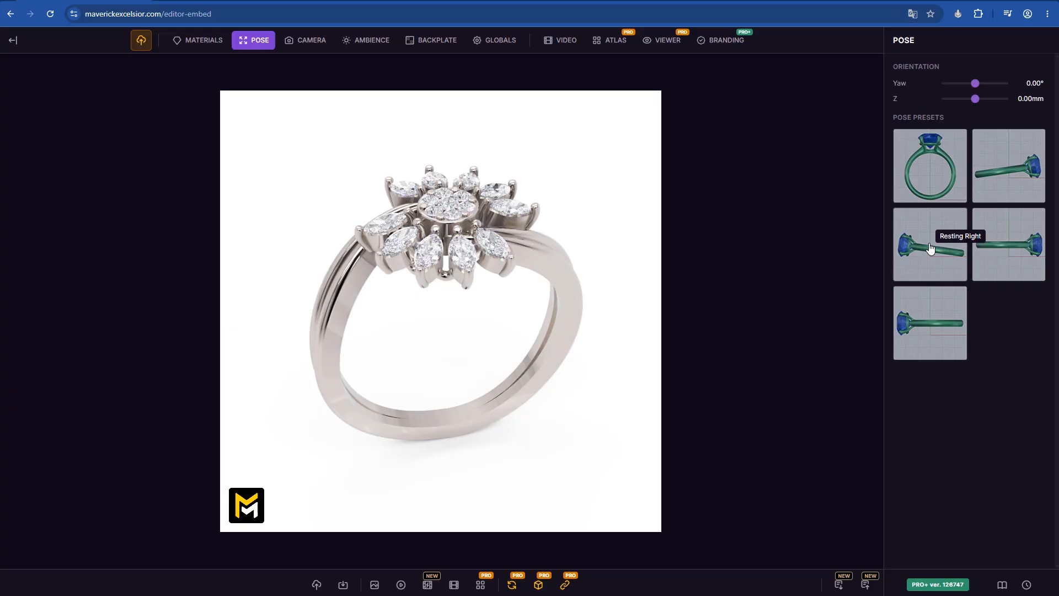
left_click(931, 249)
left_click_drag(472, 402, 286, 240)
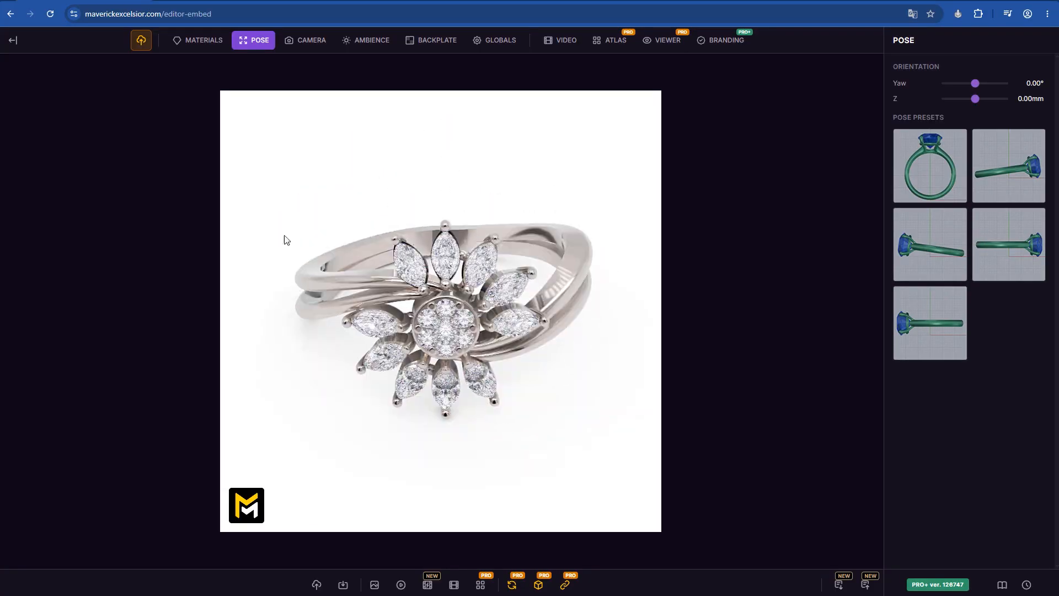
Step: Change the Gem 01 material to Diamond Fancy Black for the small stones in the flower's centre
left_click(196, 43)
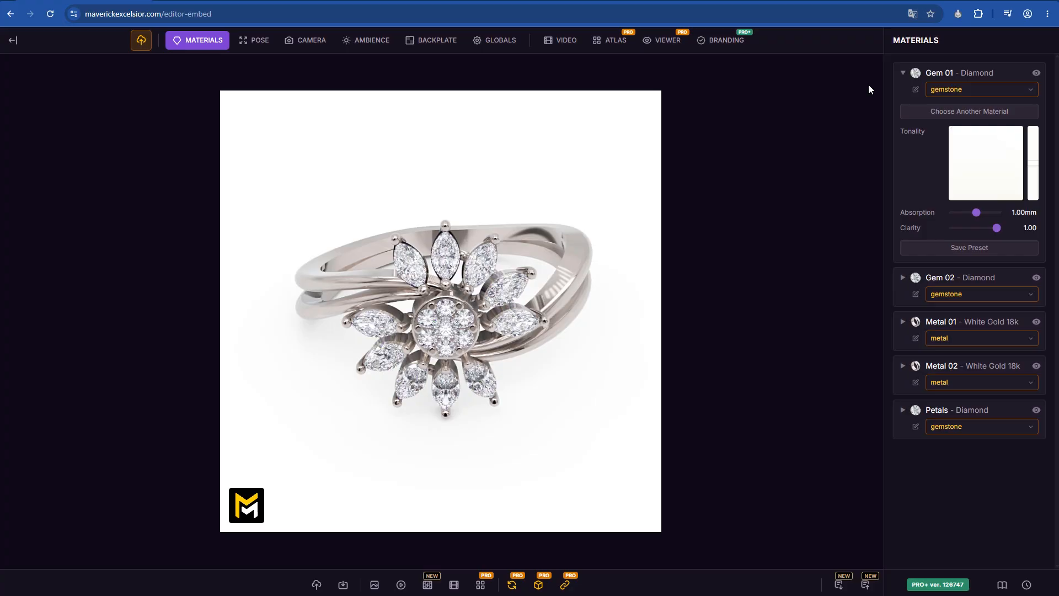
left_click(903, 73)
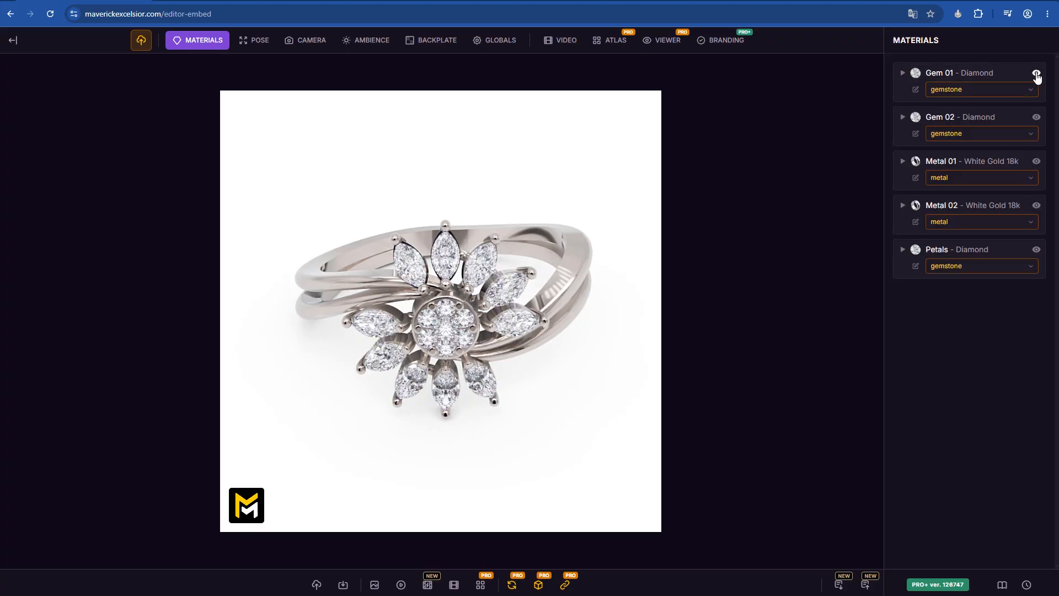
left_click_drag(517, 375, 536, 351)
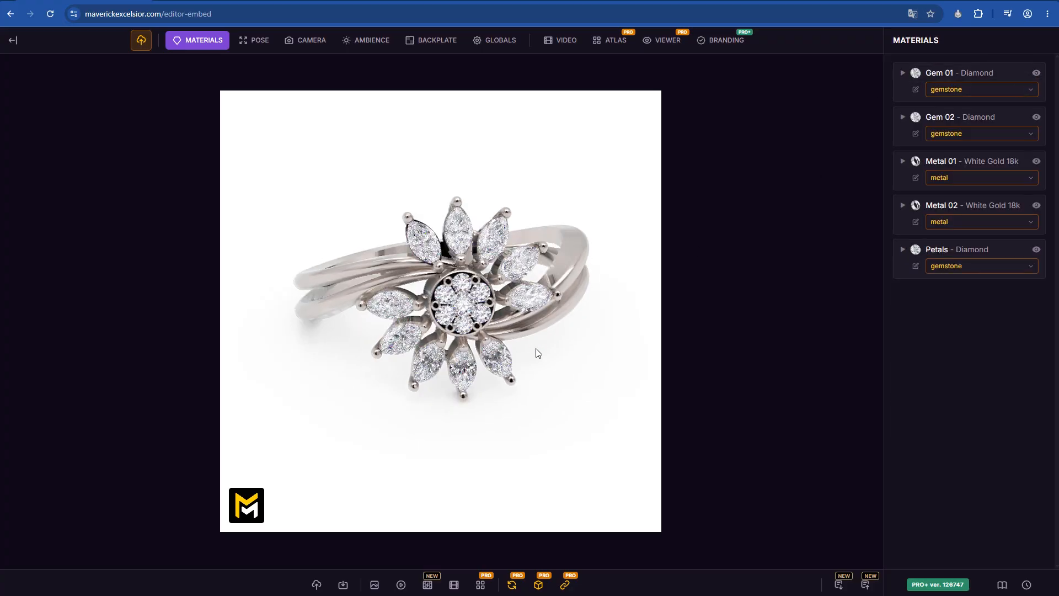
left_click(1036, 74)
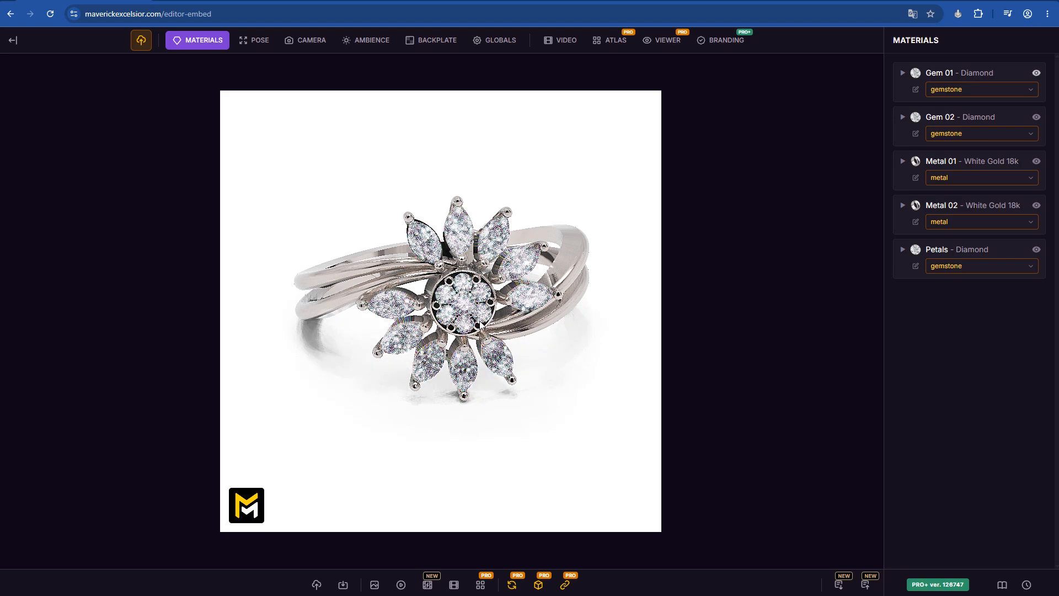
scroll(463, 303, "up", 5)
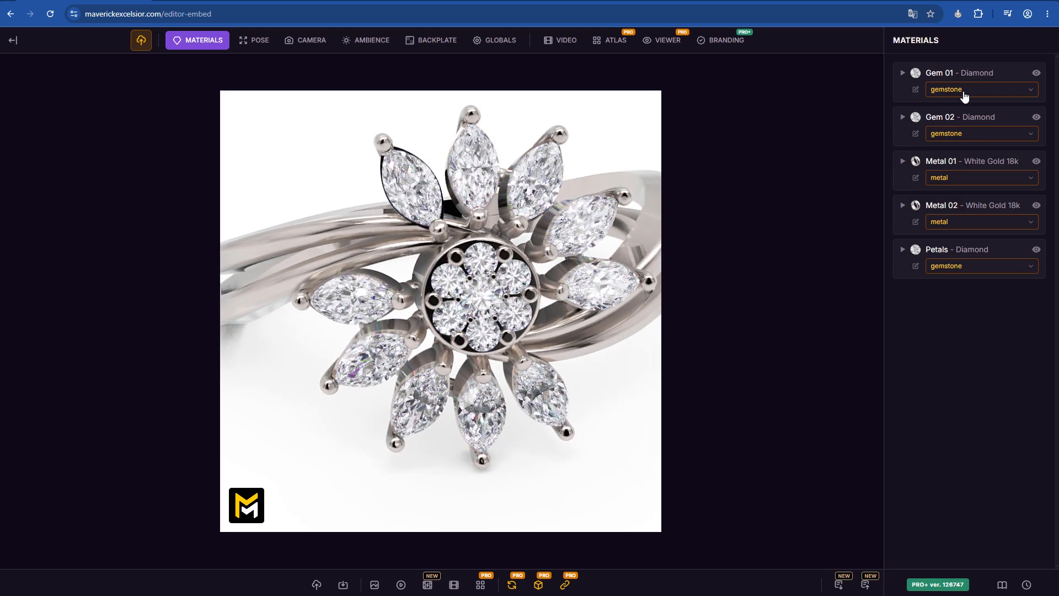
left_click(939, 102)
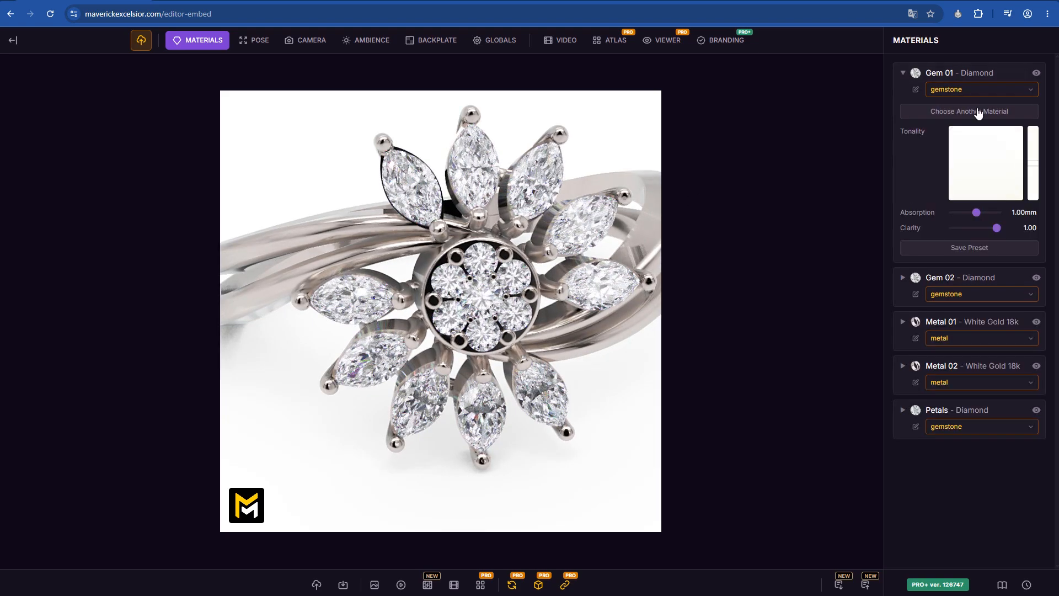
left_click(966, 112)
scroll(974, 283, "down", 5)
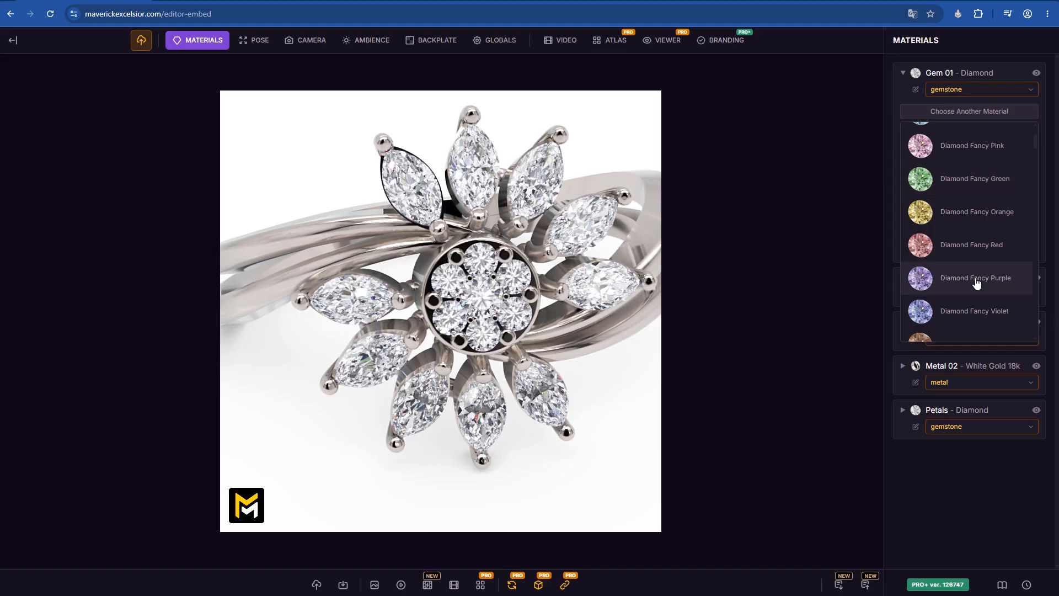
mouse_move(505, 375)
left_mouse_down()
mouse_move(498, 362)
mouse_move(508, 373)
left_mouse_up()
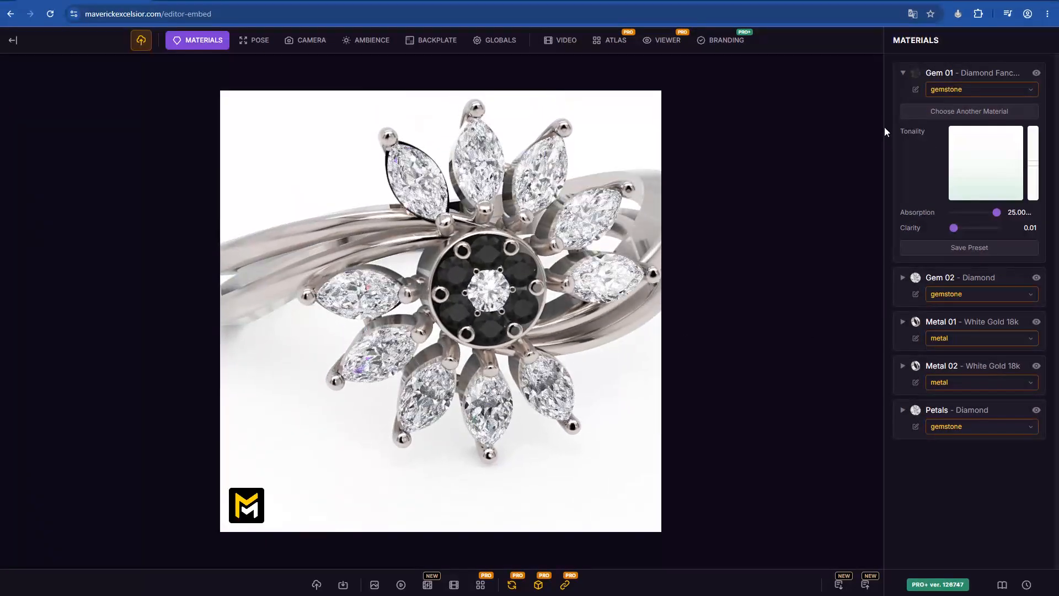
left_click(902, 74)
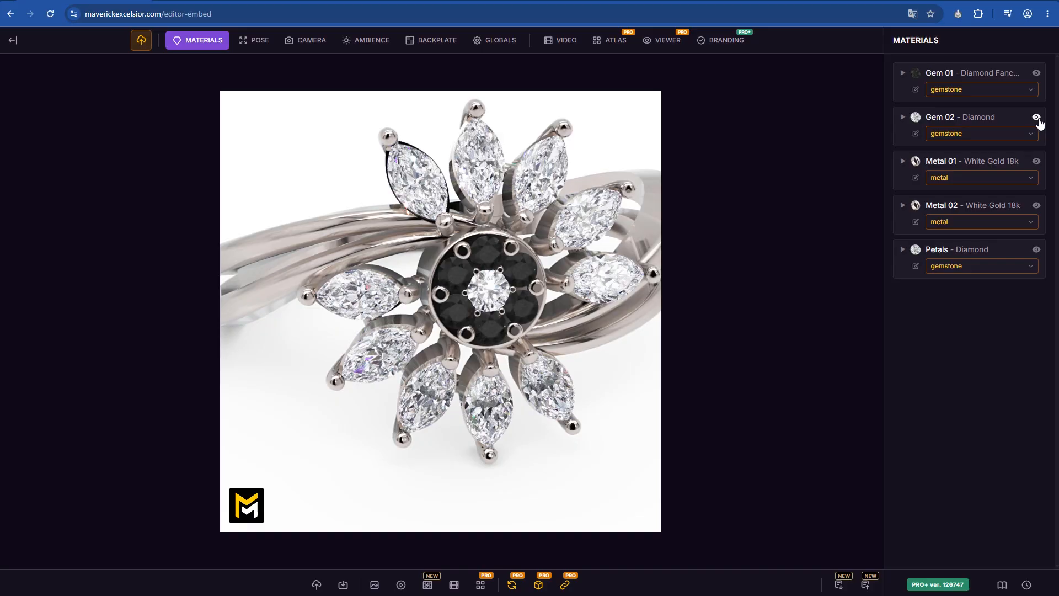
Step: Change the Gem 02 material of the central stone to Ruby India
left_click(938, 150)
left_click(985, 155)
scroll(996, 288, "down", 10)
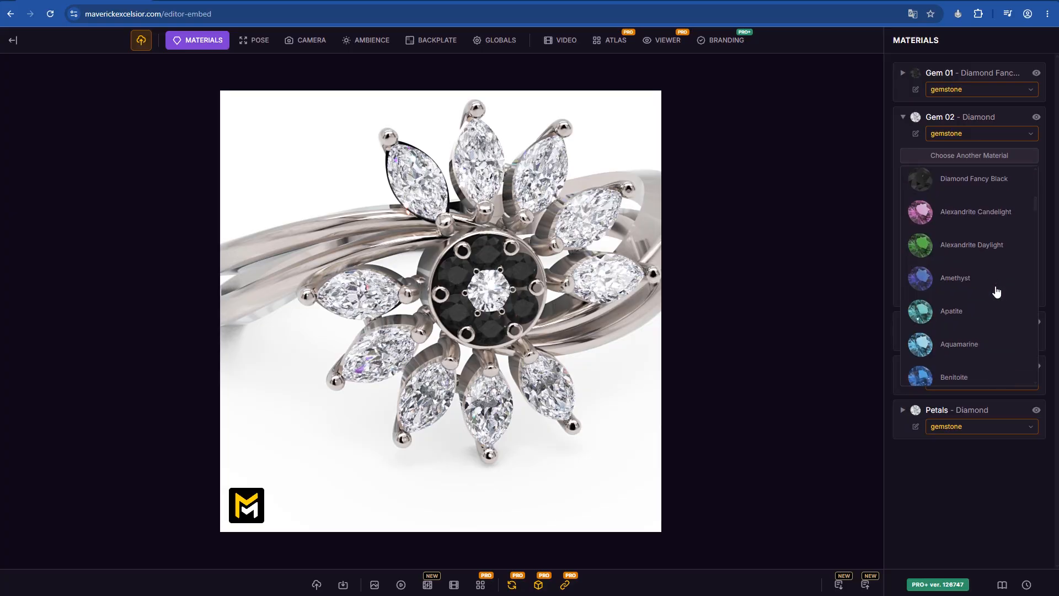
scroll(998, 289, "down", 15)
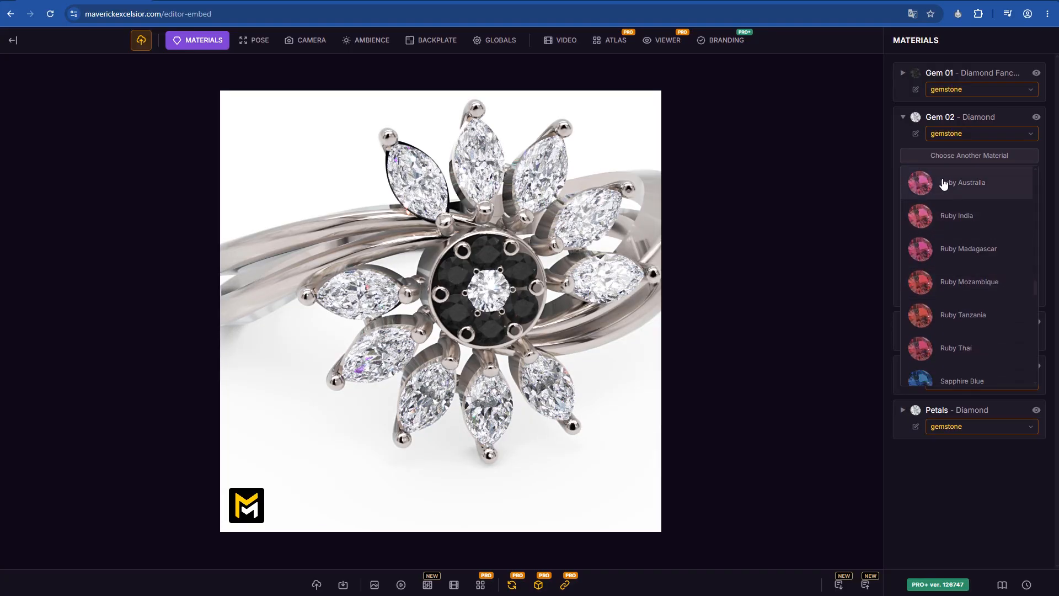
left_click(957, 215)
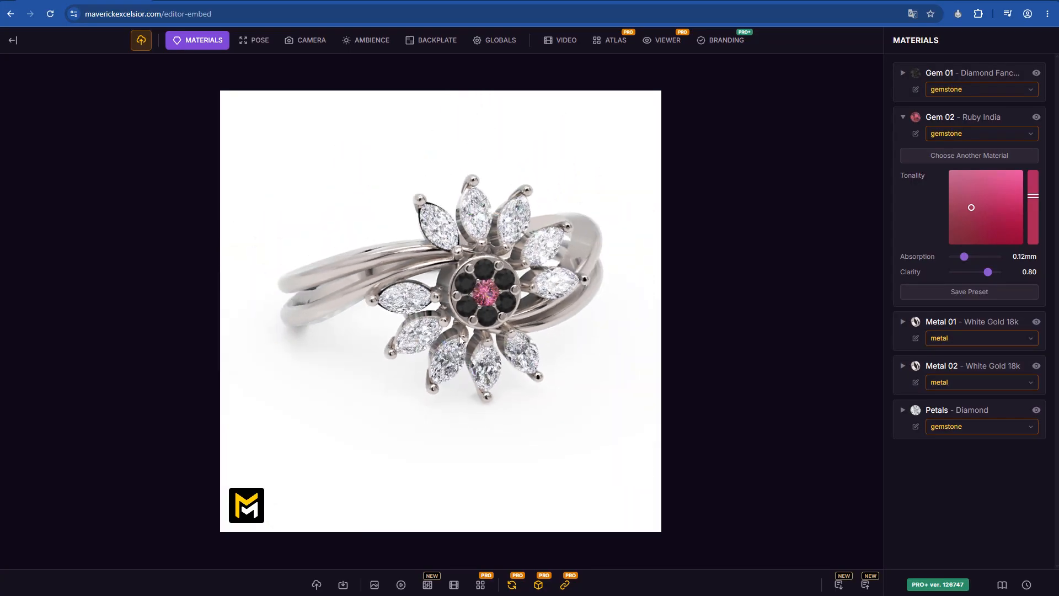
left_click_drag(473, 337, 373, 236)
left_click_drag(472, 304, 485, 325)
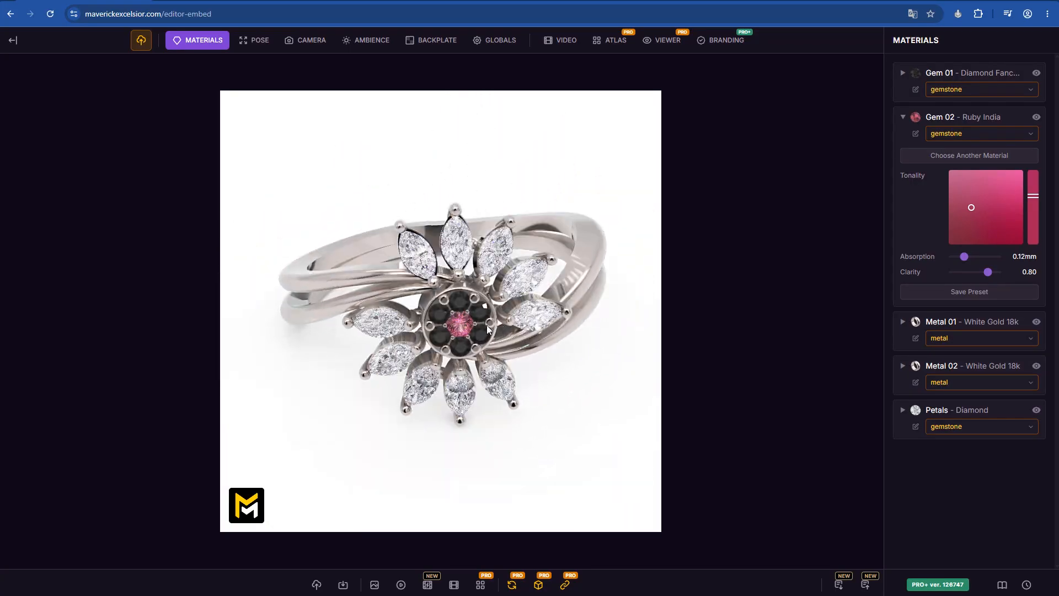
left_click(904, 119)
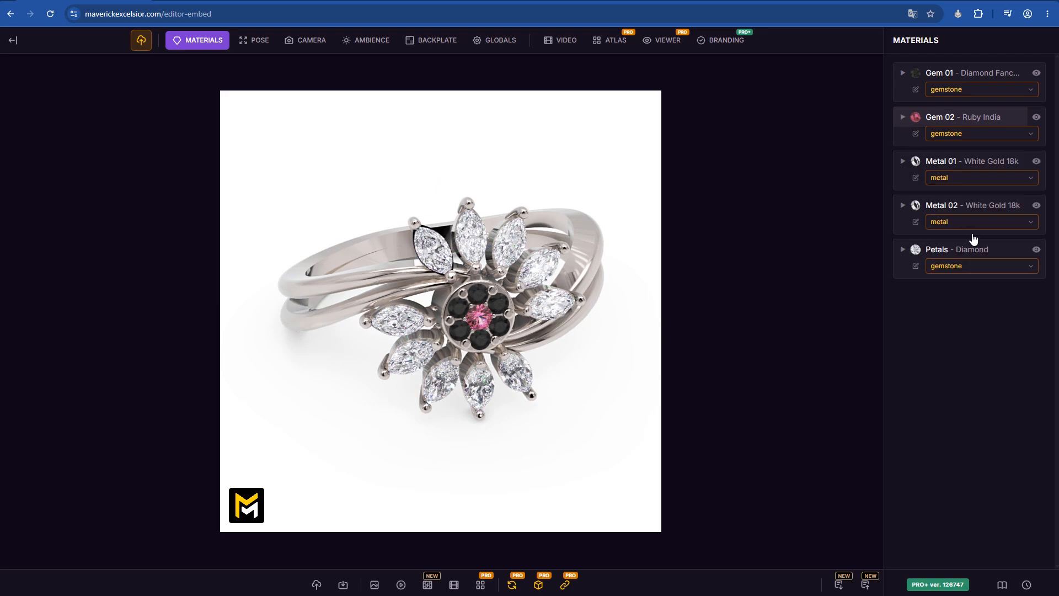
Step: Change the Metal 01 material of the flower setting to Yellow Gold 18k
left_click(970, 178)
left_click(904, 166)
left_click(971, 209)
scroll(985, 315, "down", 10)
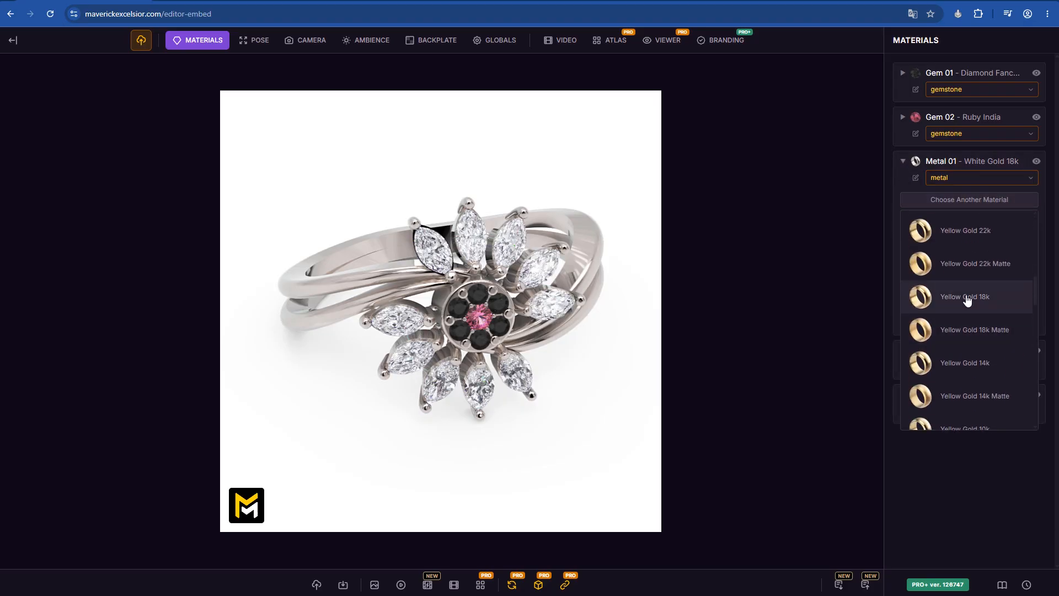
left_click(967, 300)
left_click_drag(441, 290, 482, 253)
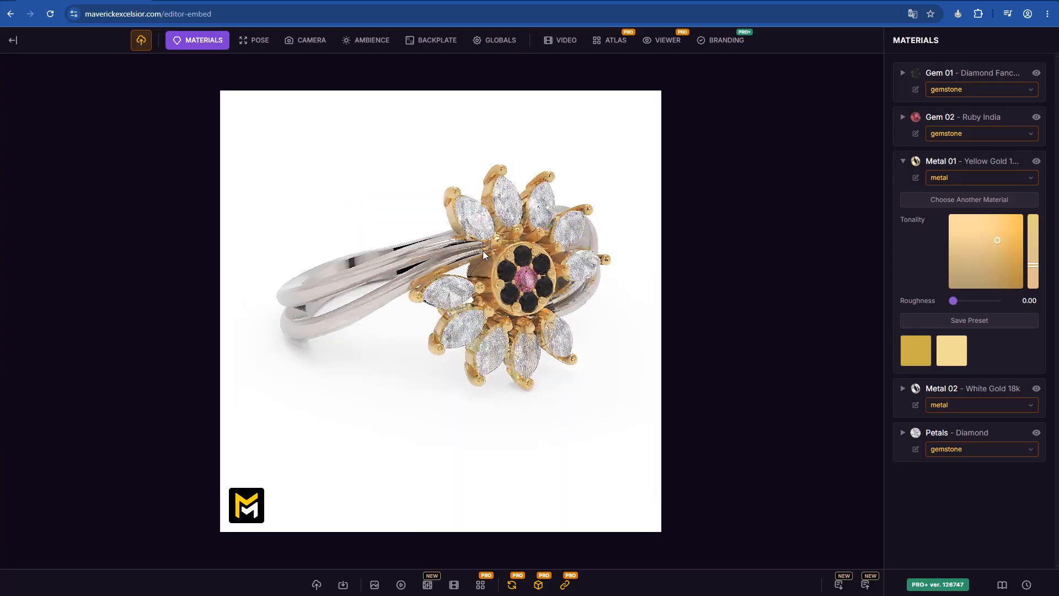
left_click(904, 161)
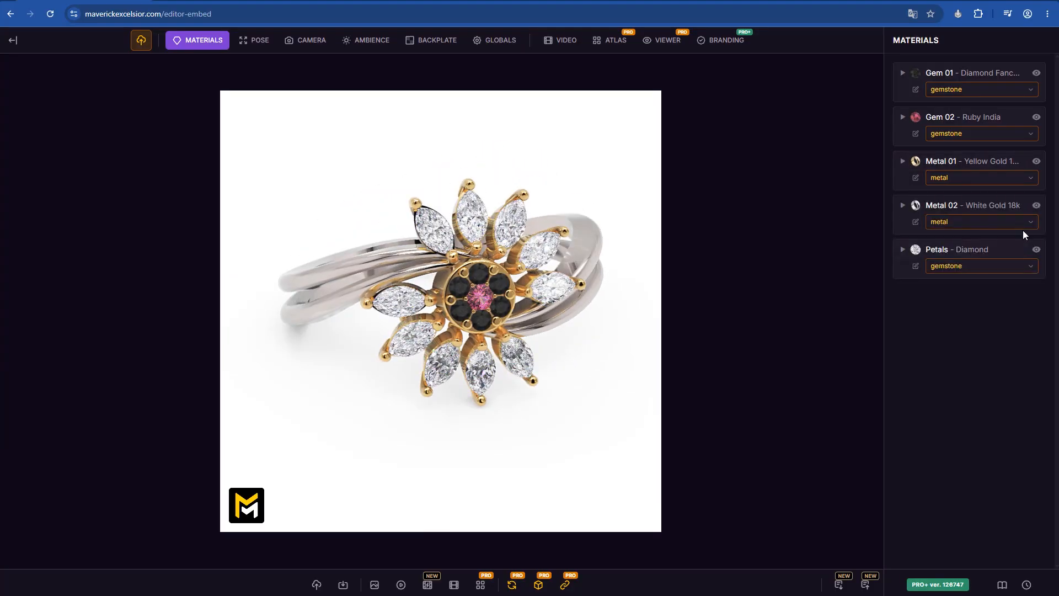
Step: Change the Metal 02 material of the ring band to Yellow Gold 18k
left_click(904, 205)
left_click(970, 243)
scroll(991, 336, "down", 3)
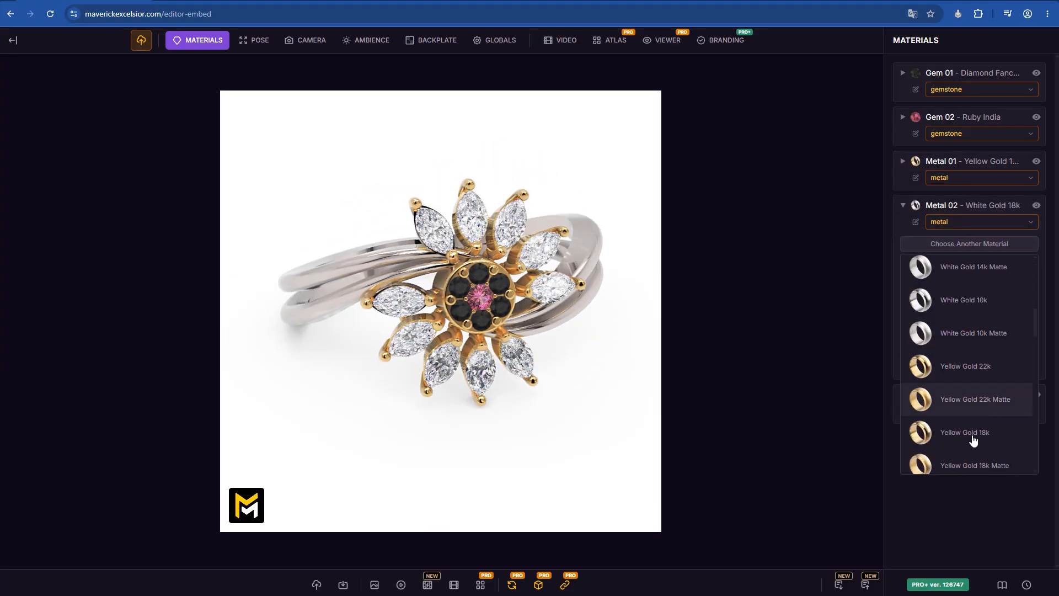
left_click(990, 424)
left_click_drag(459, 369, 432, 348)
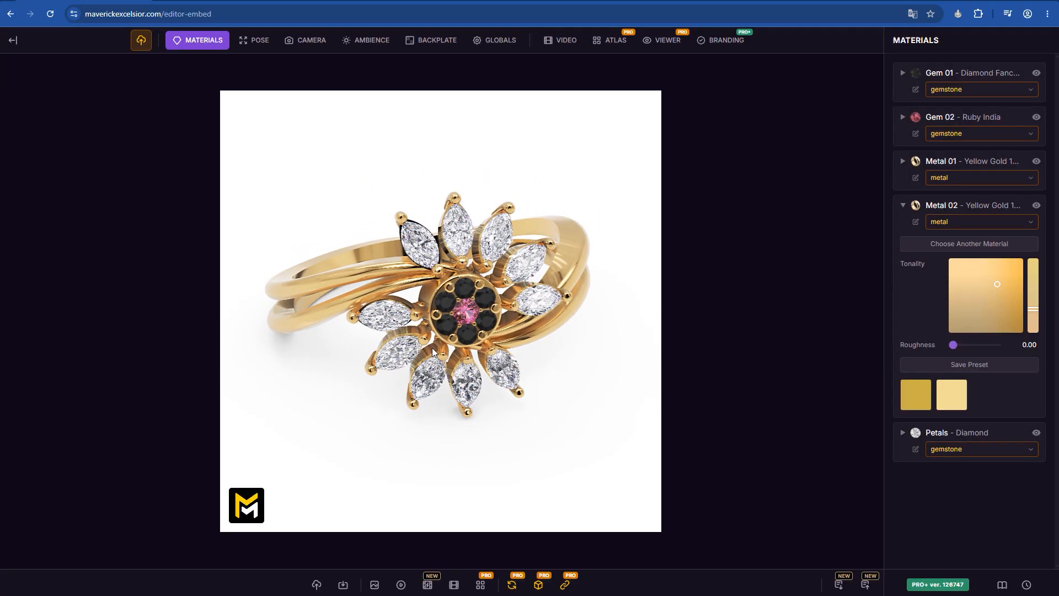
Step: Apply a hard-shadow ambience preset from the fourth ambience category to light the flower ring
left_click(256, 44)
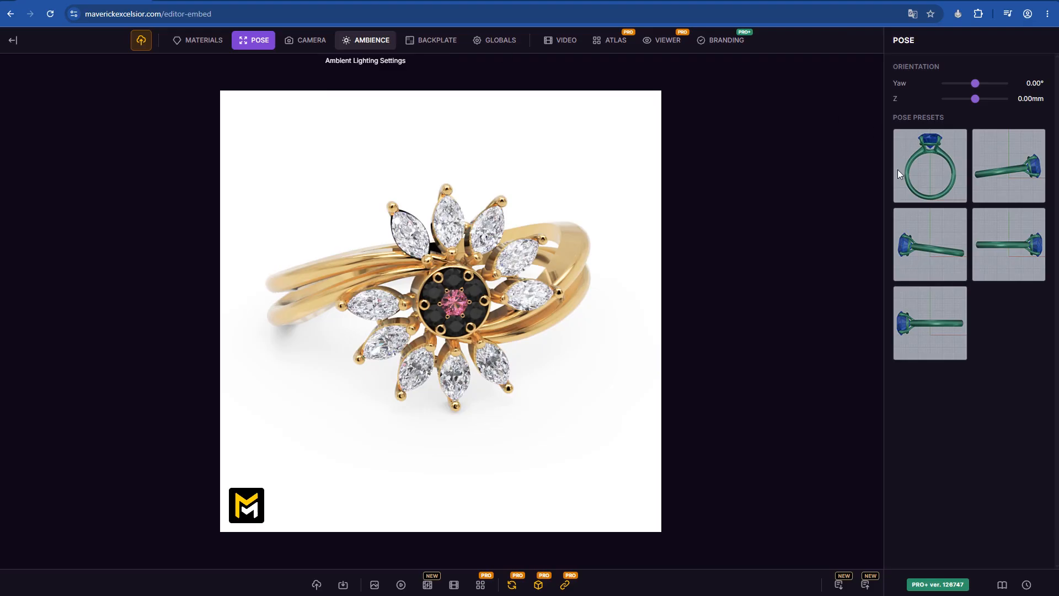
left_click(365, 41)
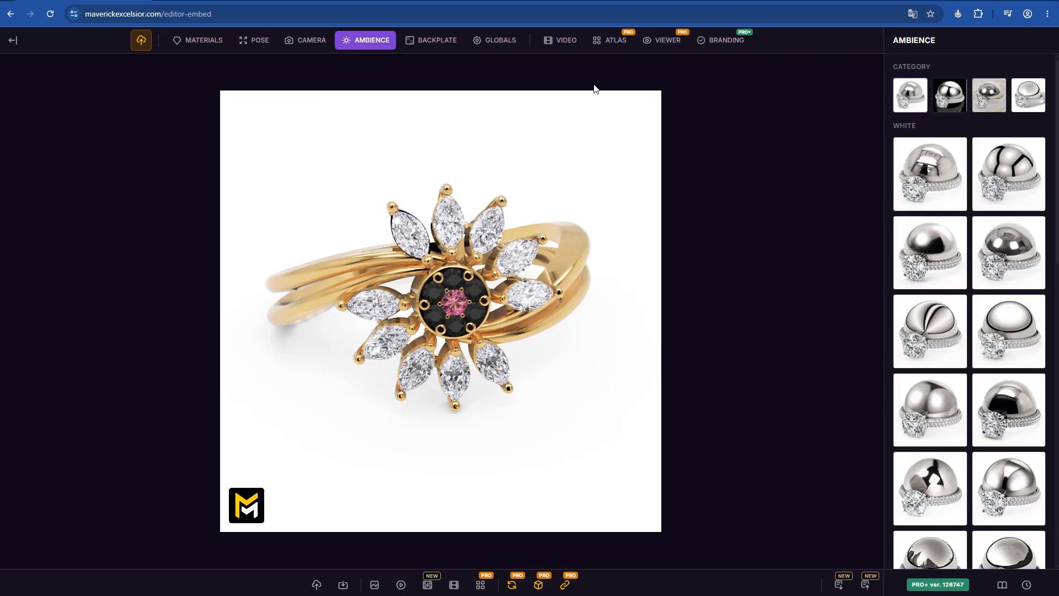
left_click(1037, 97)
scroll(971, 253, "down", 10)
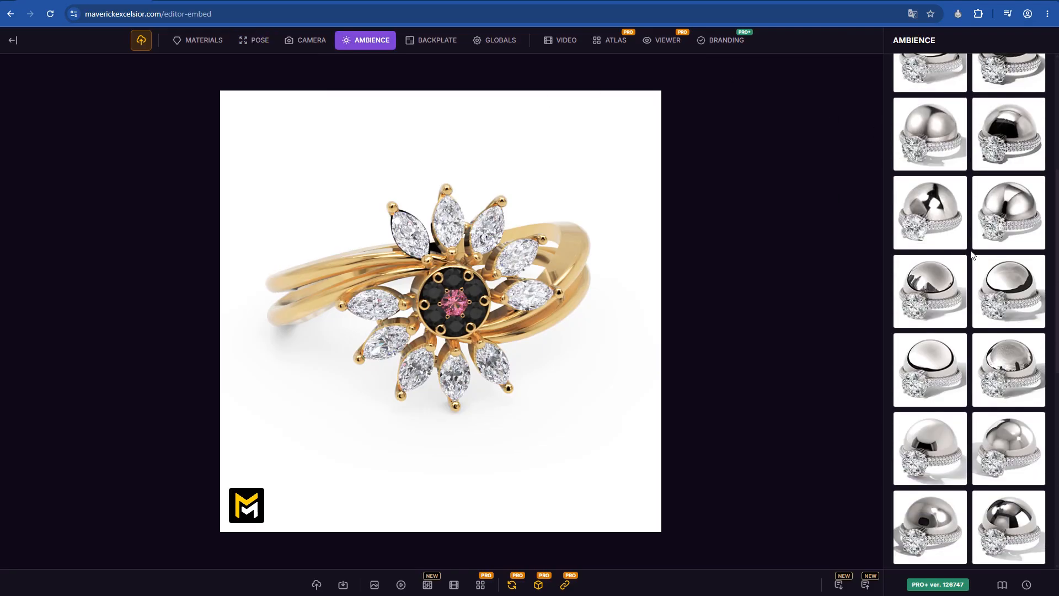
scroll(973, 253, "down", 2)
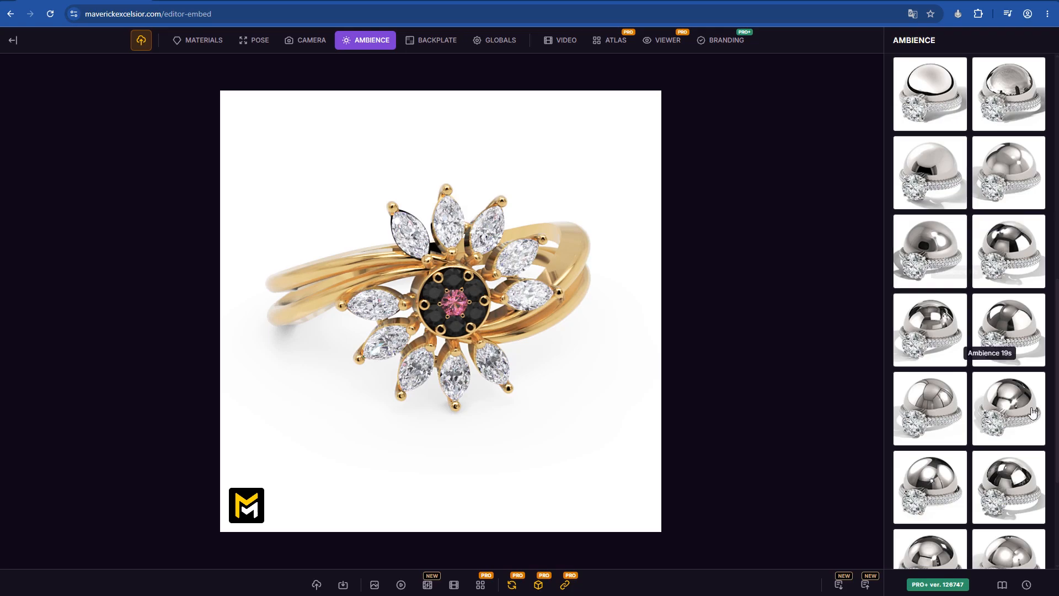
left_click(1013, 175)
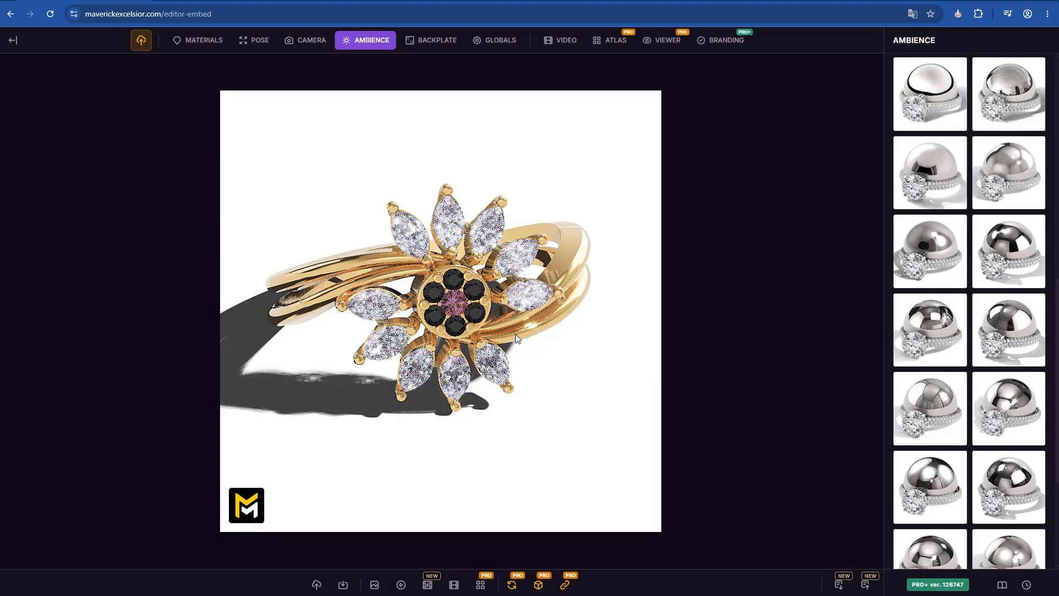
Step: Enable Round Edges for the flower ring in the global settings and compare the model with the effect off and on
mouse_move(489, 328)
left_mouse_down()
mouse_move(543, 262)
mouse_move(436, 359)
mouse_move(534, 347)
mouse_move(324, 394)
mouse_move(512, 289)
mouse_move(445, 233)
mouse_move(495, 238)
left_mouse_up()
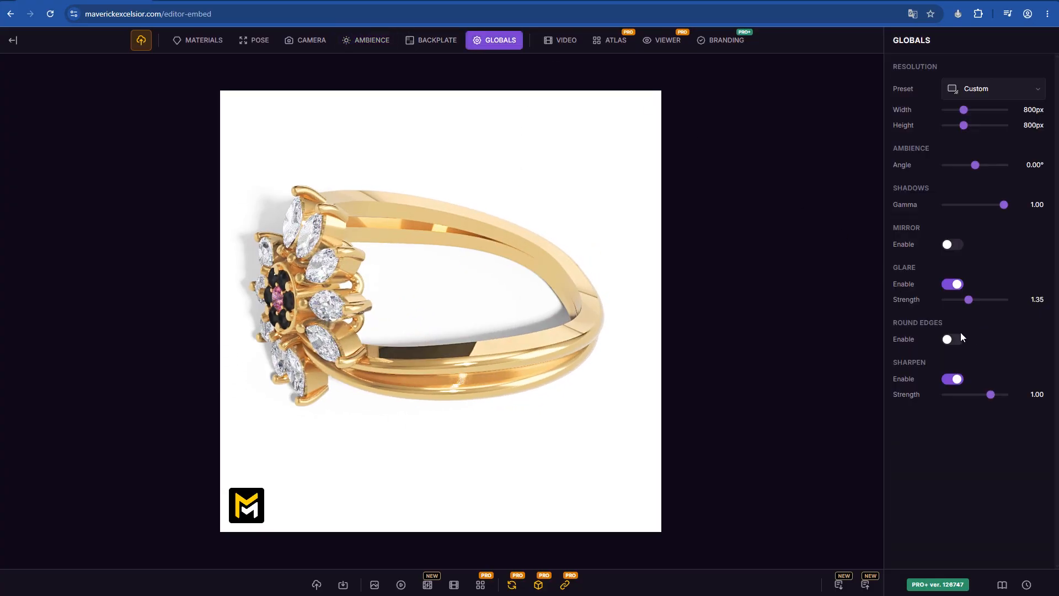
left_click(953, 340)
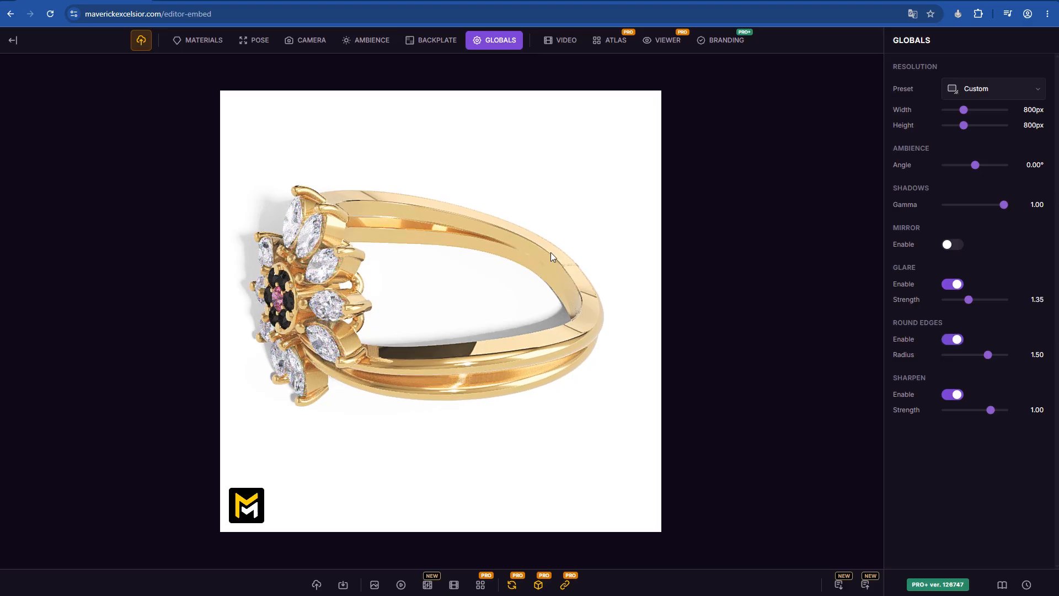
left_click_drag(581, 302, 495, 359)
left_click_drag(426, 373, 330, 339)
left_click_drag(285, 330, 325, 269)
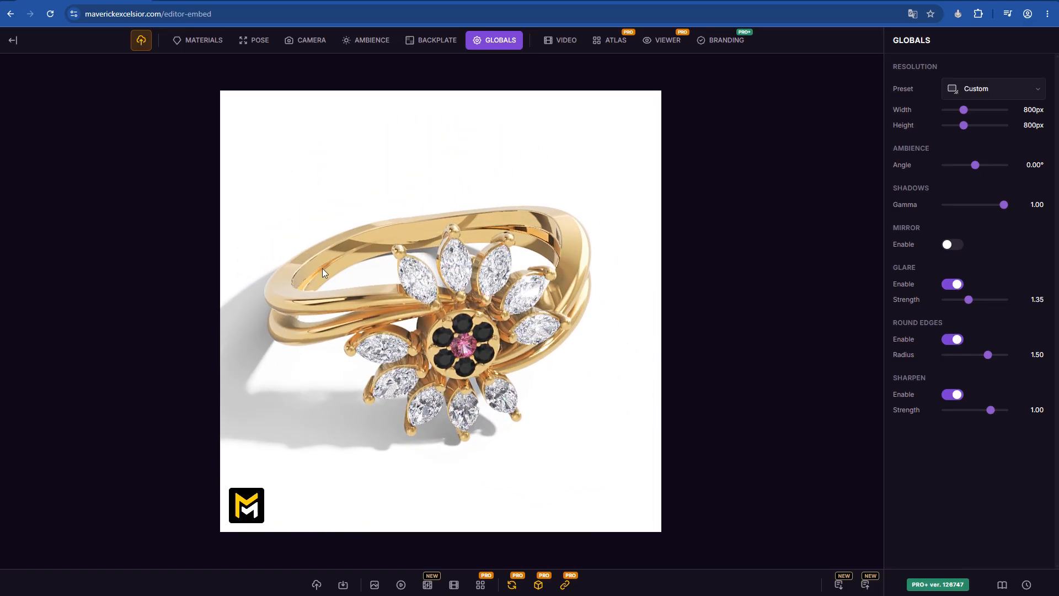
left_click(948, 338)
left_click(948, 338)
left_click_drag(465, 346, 483, 325)
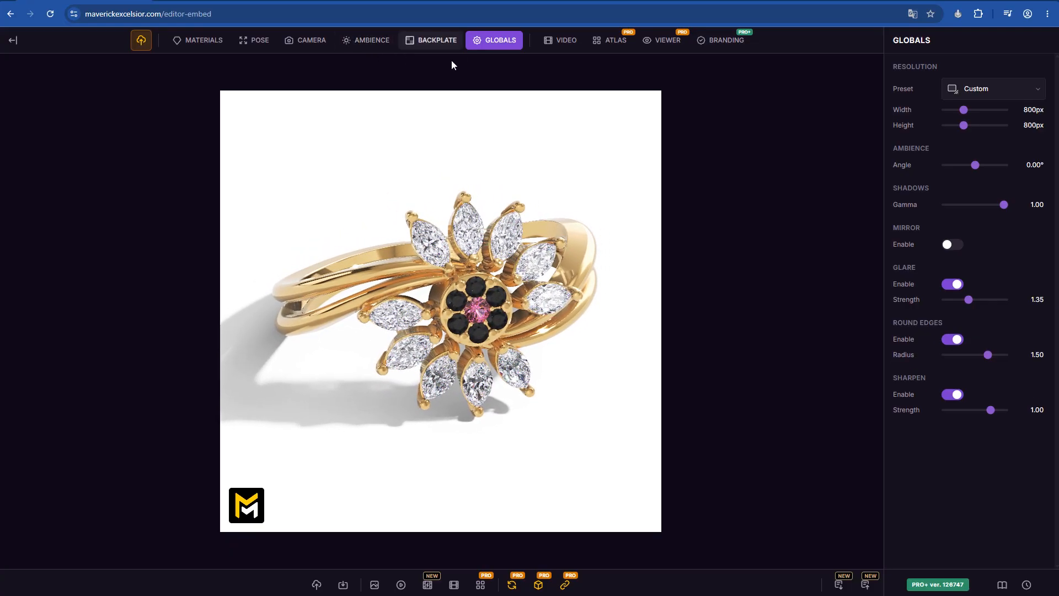
Step: Set the render resolution preset to Instagram (square) and reframe the flower ring
left_click(993, 89)
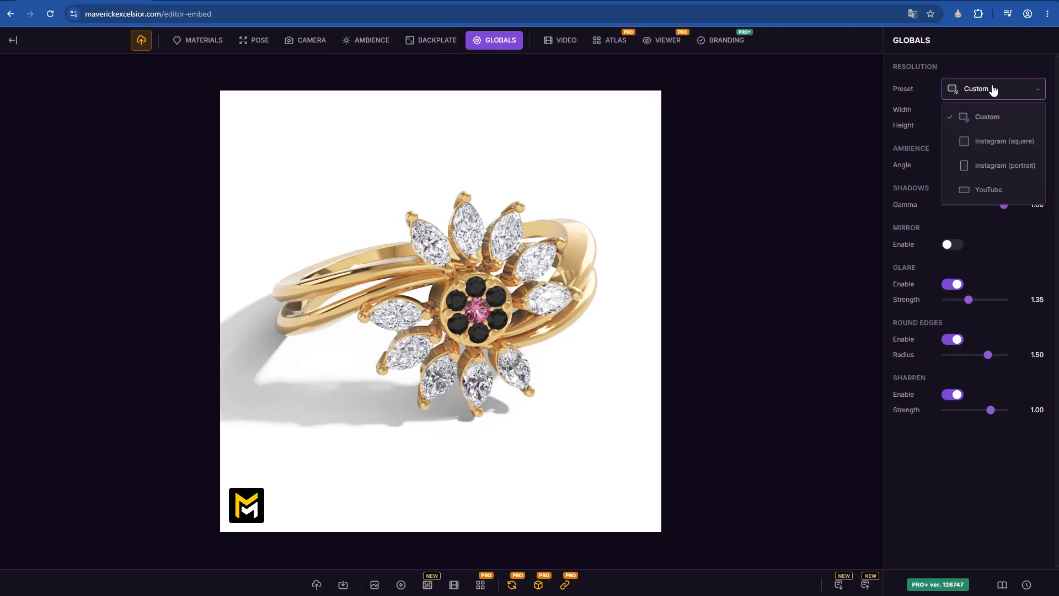
left_click(998, 145)
left_click_drag(485, 348, 533, 359)
Step: Set the video turntable speed to Slow: 18"
left_click(565, 42)
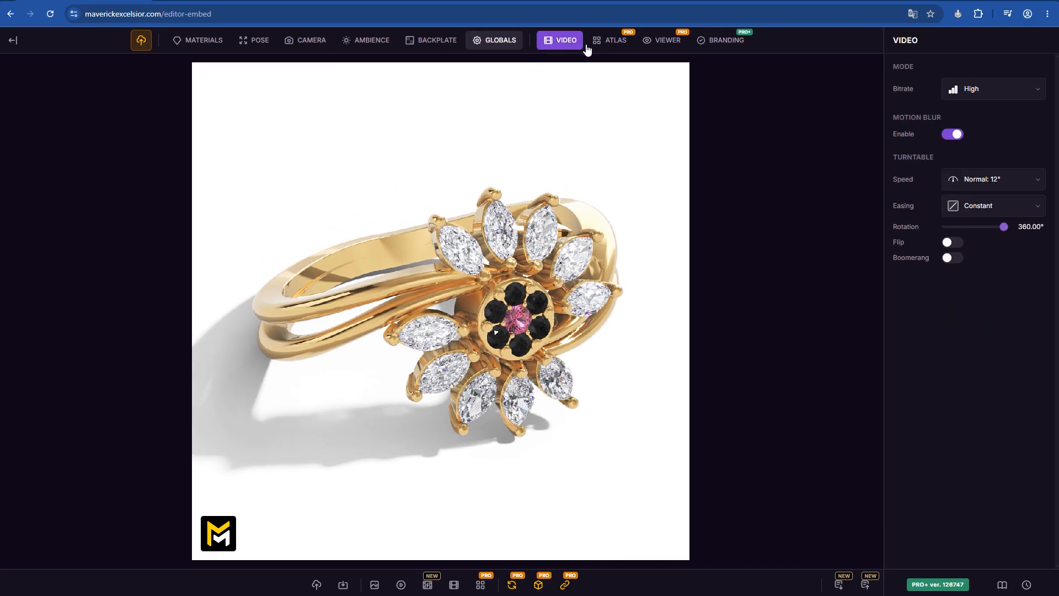
left_click(974, 183)
left_click(983, 279)
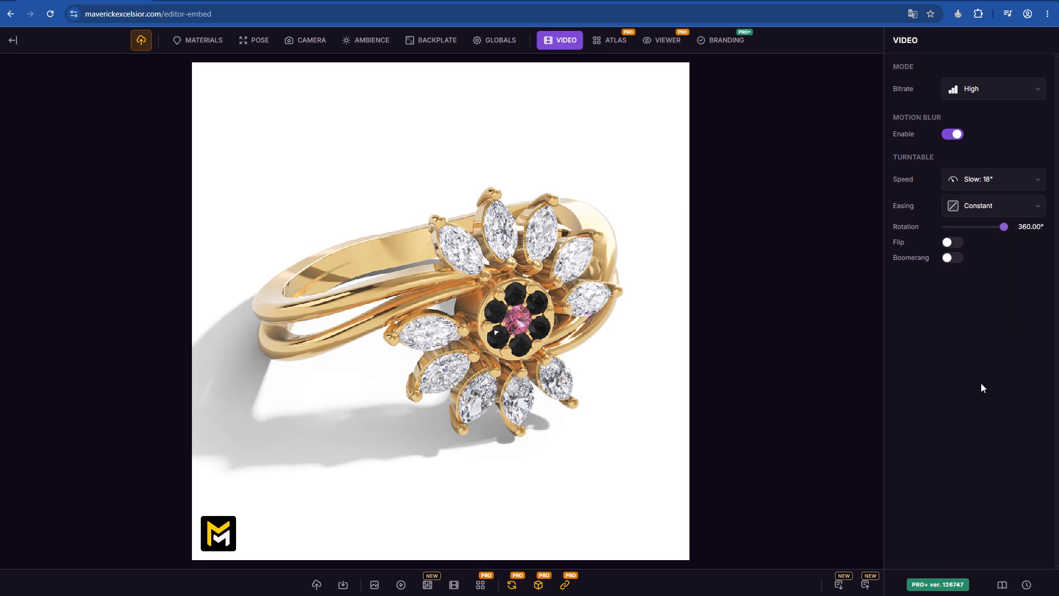
Step: Enable depth of field, pick the focus point on the flower's centre stones, and turn the ring to a new angle
left_click(307, 45)
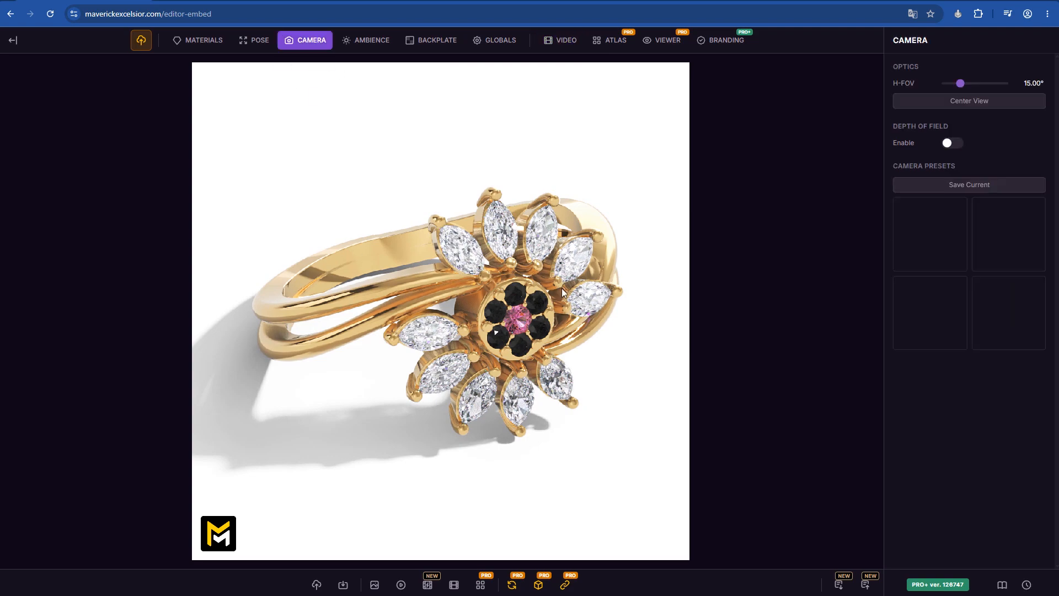
left_click(949, 144)
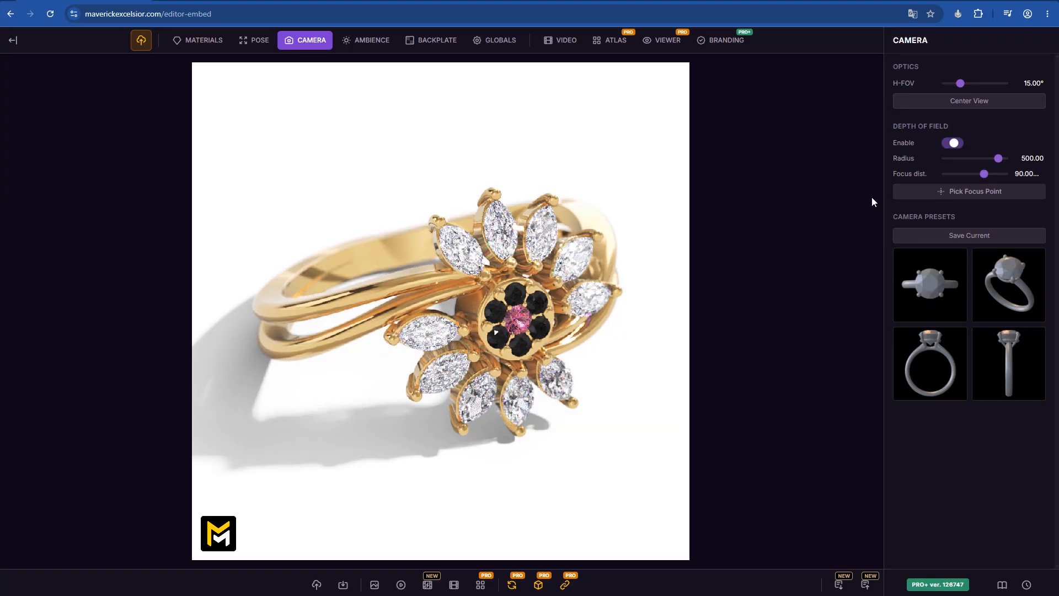
left_click(966, 193)
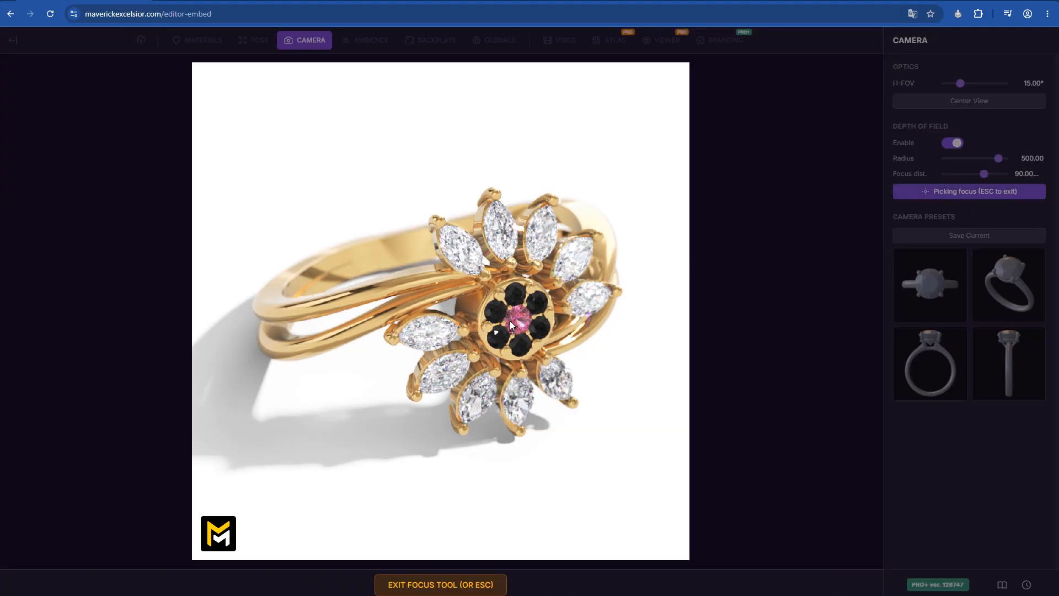
left_click(514, 319)
left_click(385, 306)
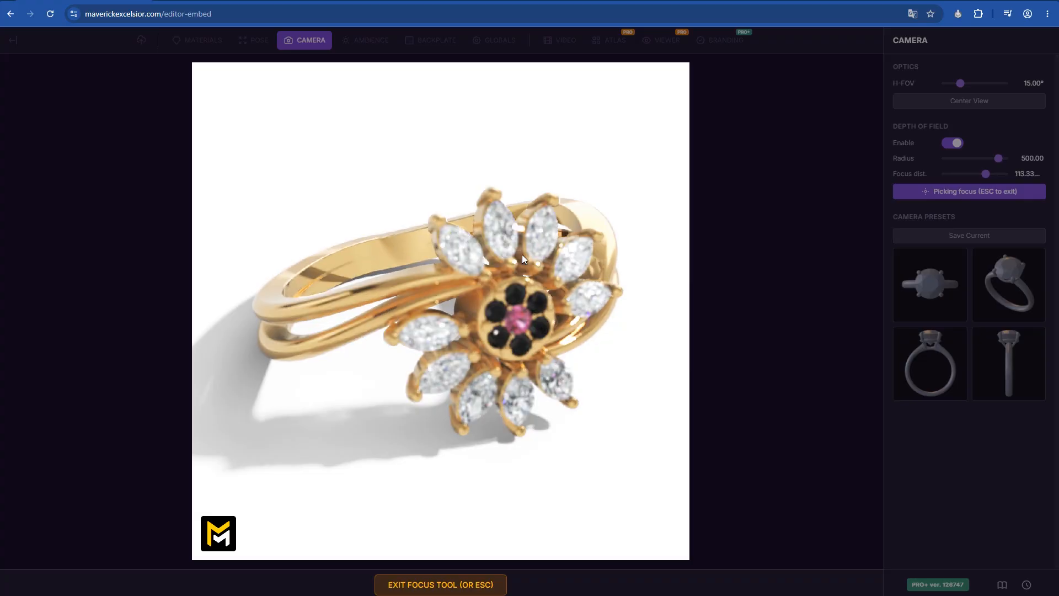
left_click(521, 338)
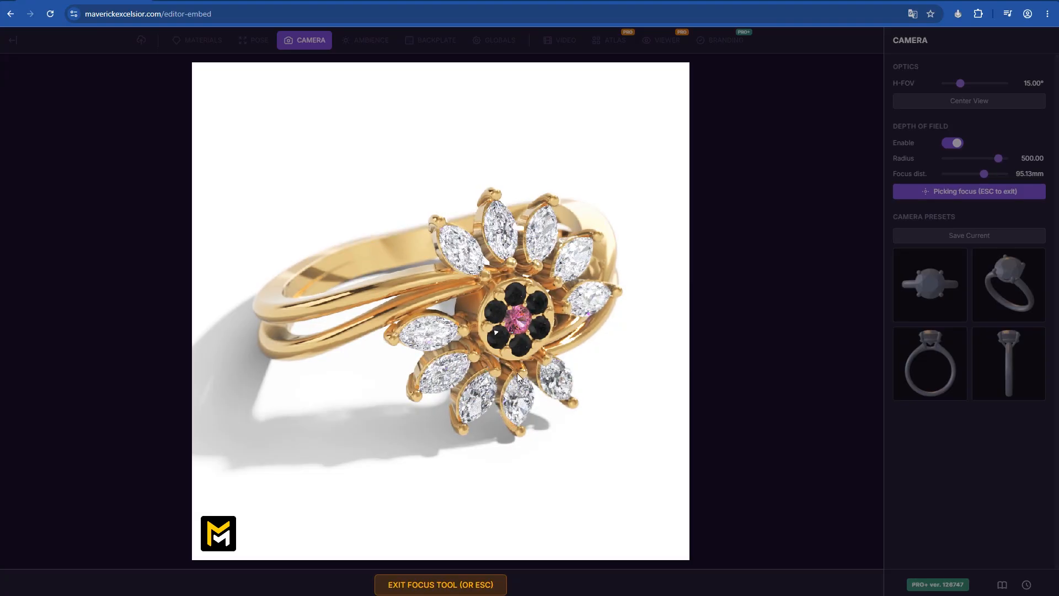
left_click(470, 584)
left_click_drag(518, 383, 542, 379)
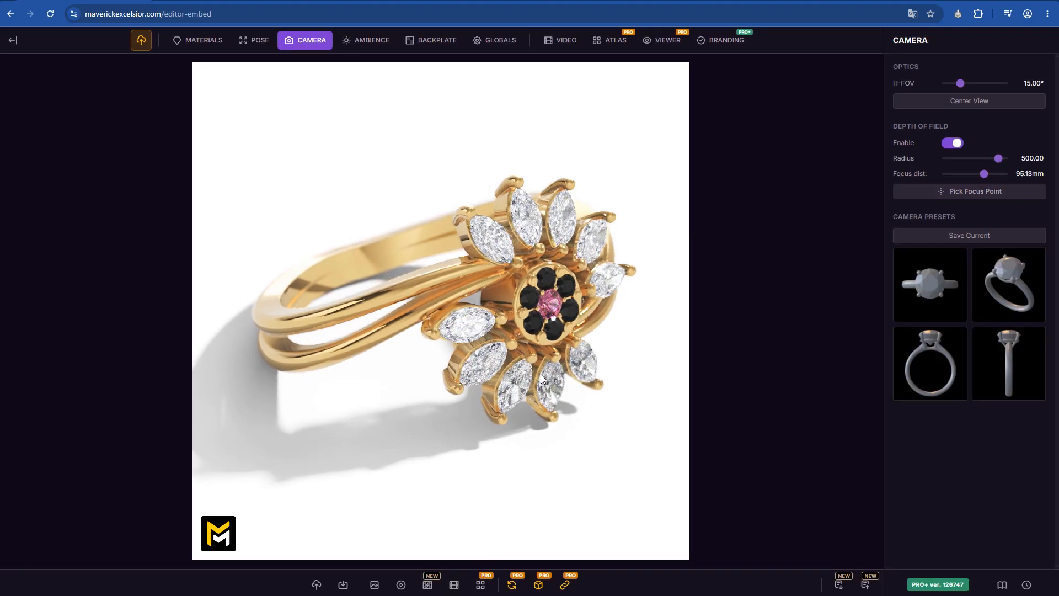
Step: Preview the turntable animation briefly and cancel the playback
left_click(402, 586)
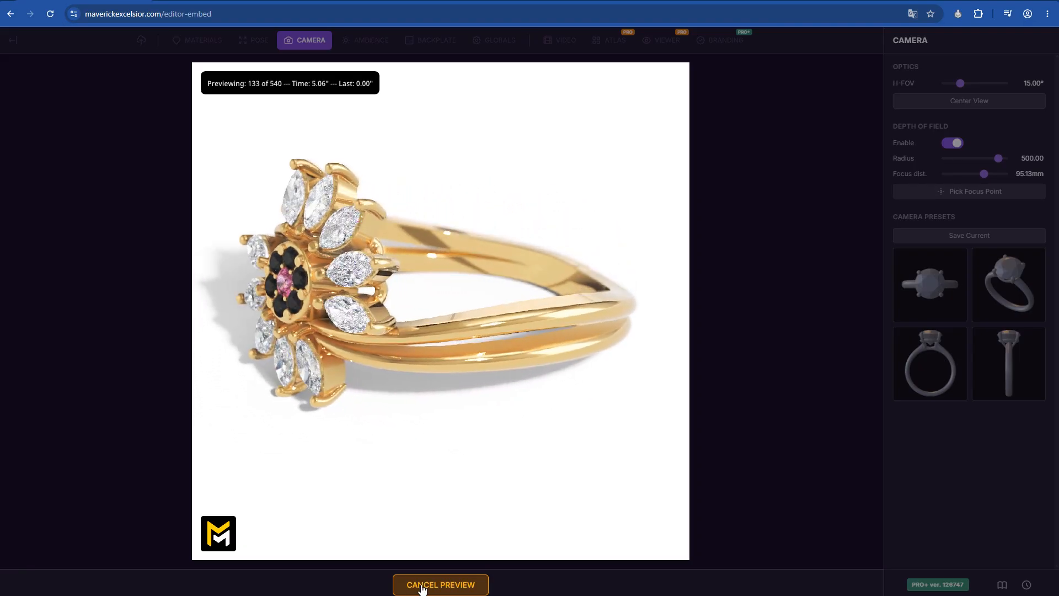
left_click(422, 586)
Step: Enable Boomerang for the turntable and set its speed to Normal: 12" and its rotation to 90°
left_click(567, 41)
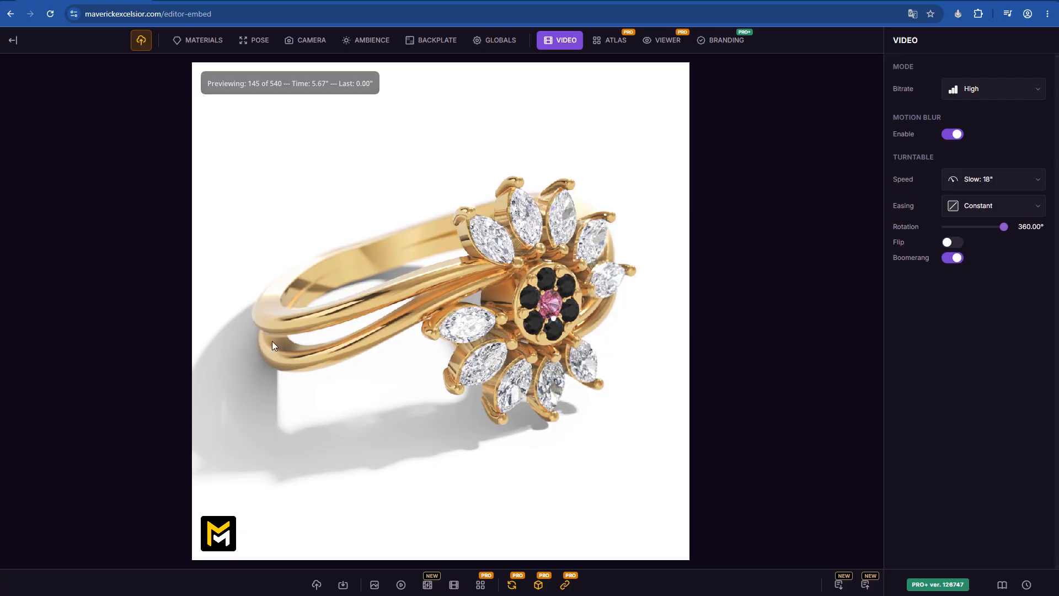
left_click(982, 185)
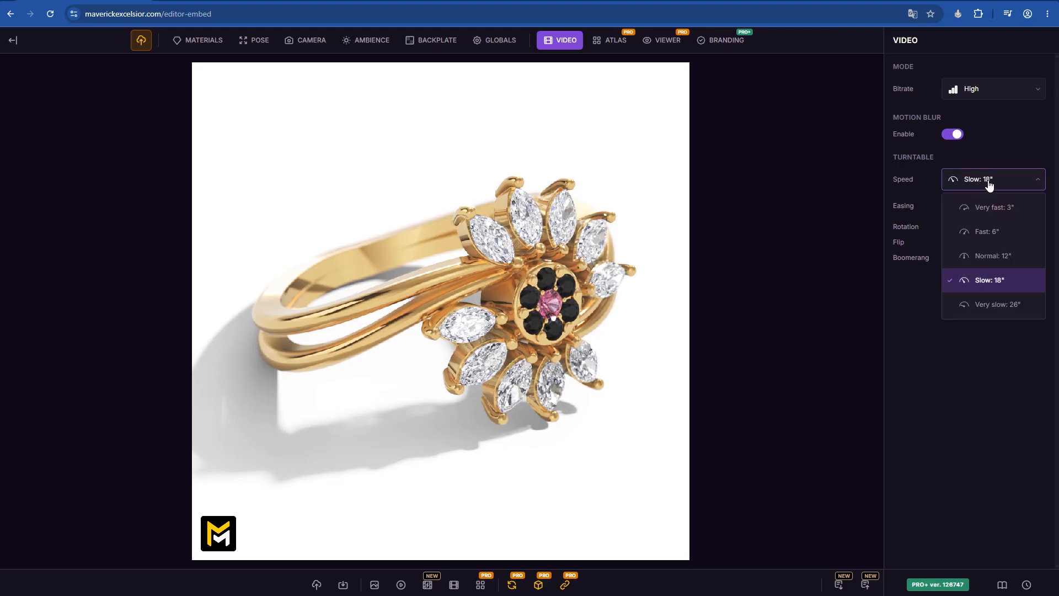
left_click(982, 257)
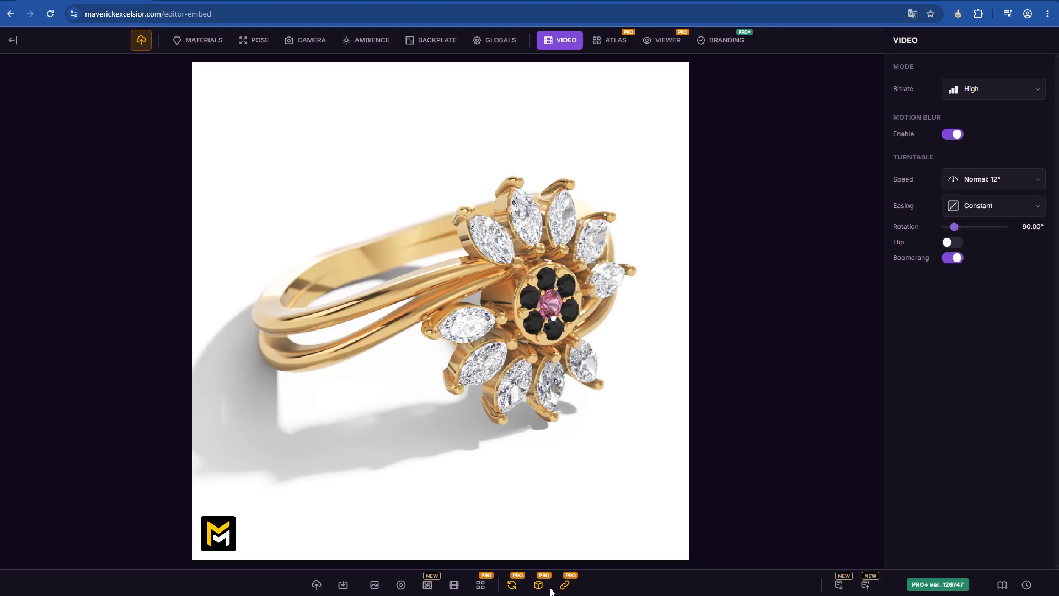
Step: Preview the complete turntable animation and render it as a draft video
left_click(403, 586)
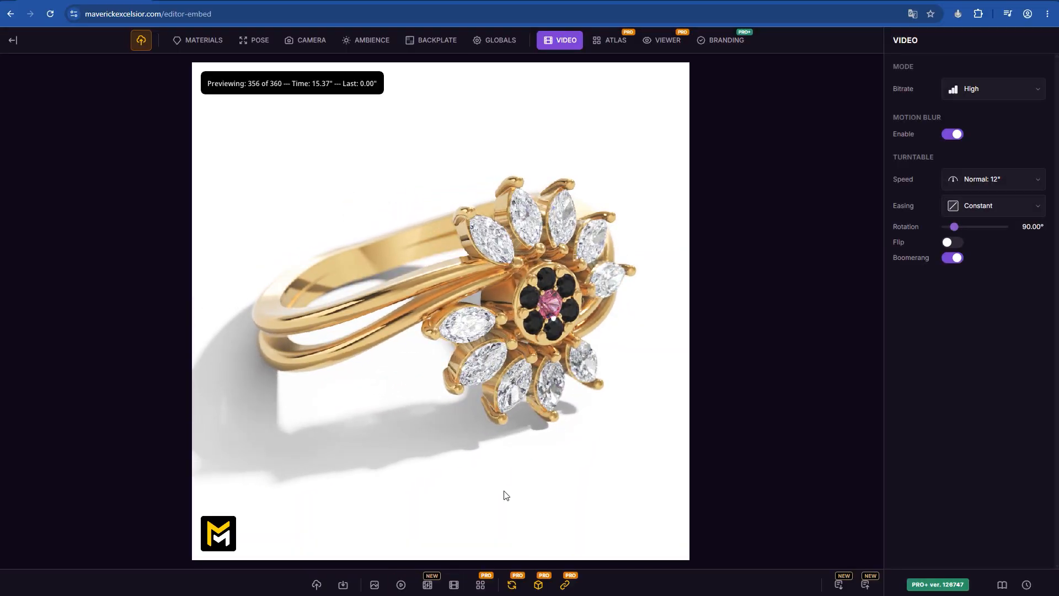
left_click(430, 588)
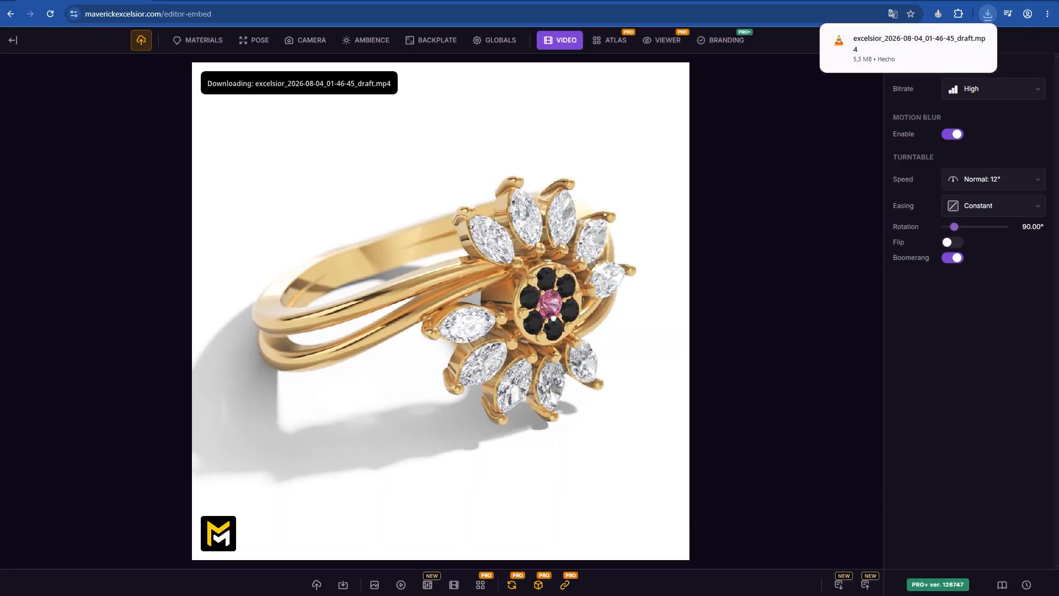
left_click_drag(625, 319, 586, 294)
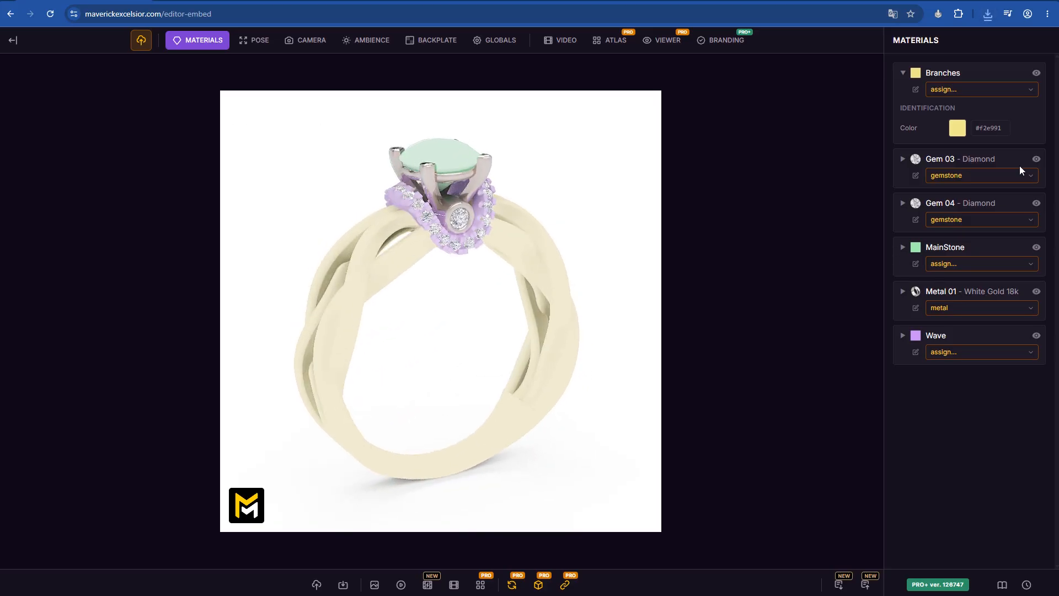
Step: Rename the Branches material as Metal 02 and assign it the metal type
left_click(916, 89)
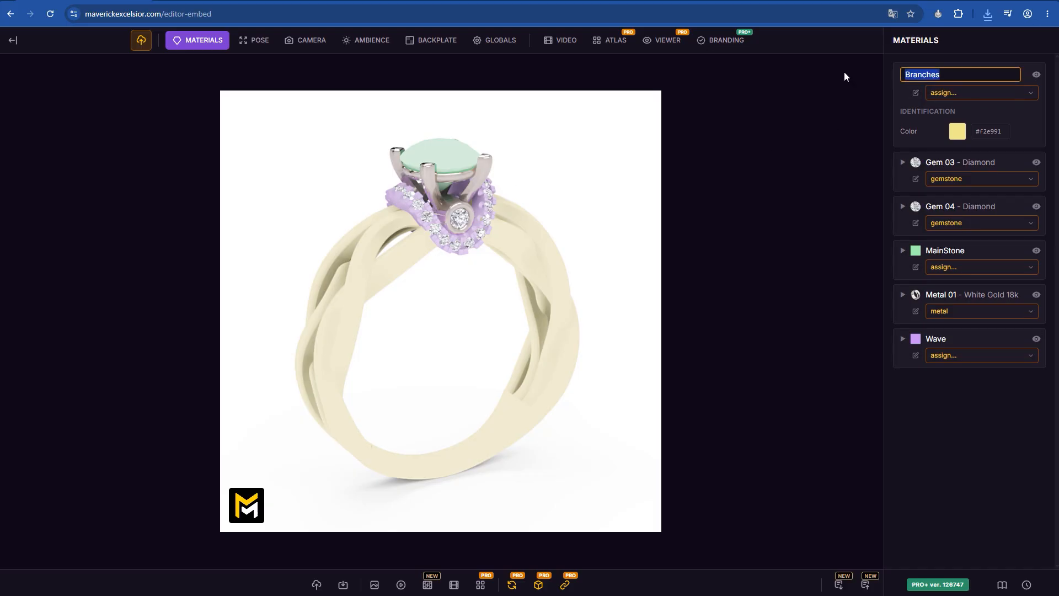
type("Metal 02")
key("Return")
left_click(967, 266)
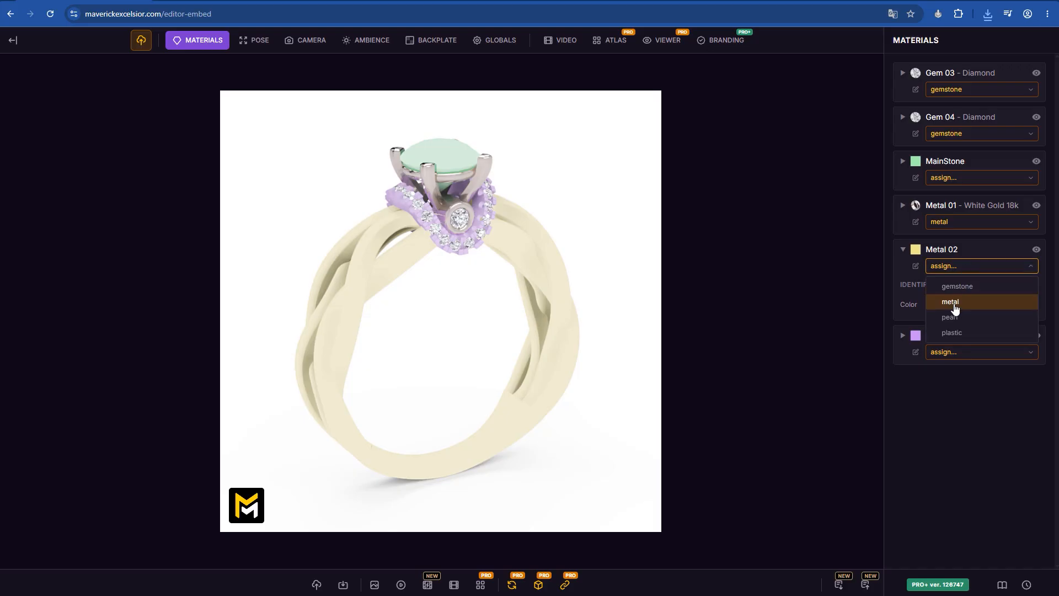
left_click(960, 305)
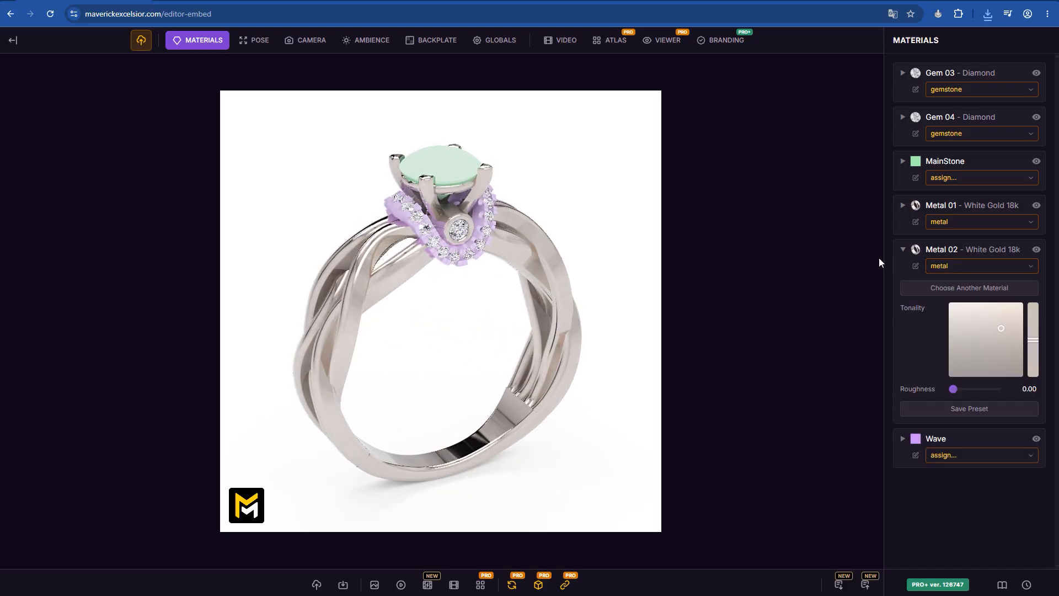
Step: Change the Metal 02 material of the braided band to Yellow Gold 18k and collapse its settings
left_click(973, 289)
scroll(982, 394, "down", 5)
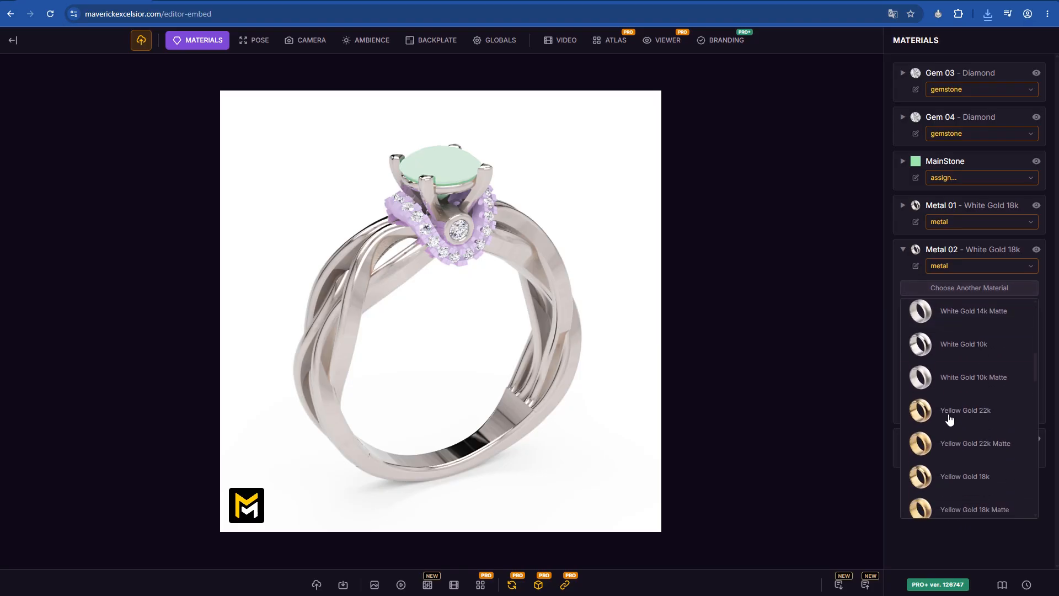
left_click(969, 474)
left_click(903, 250)
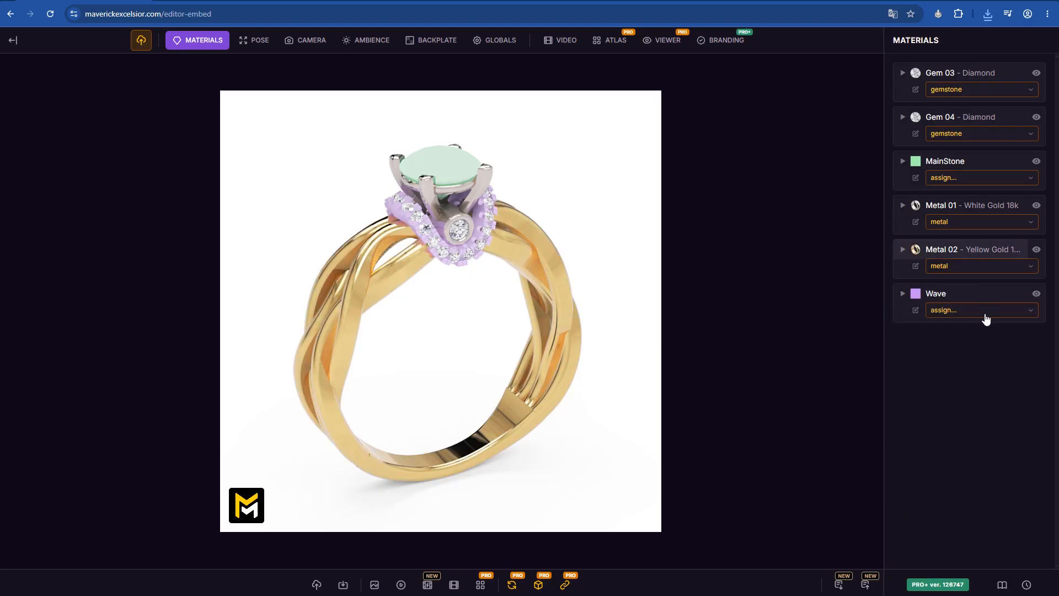
Step: Assign the metal type to the Wave part and change its material to Yellow Gold 18k
left_click_drag(451, 250, 383, 231)
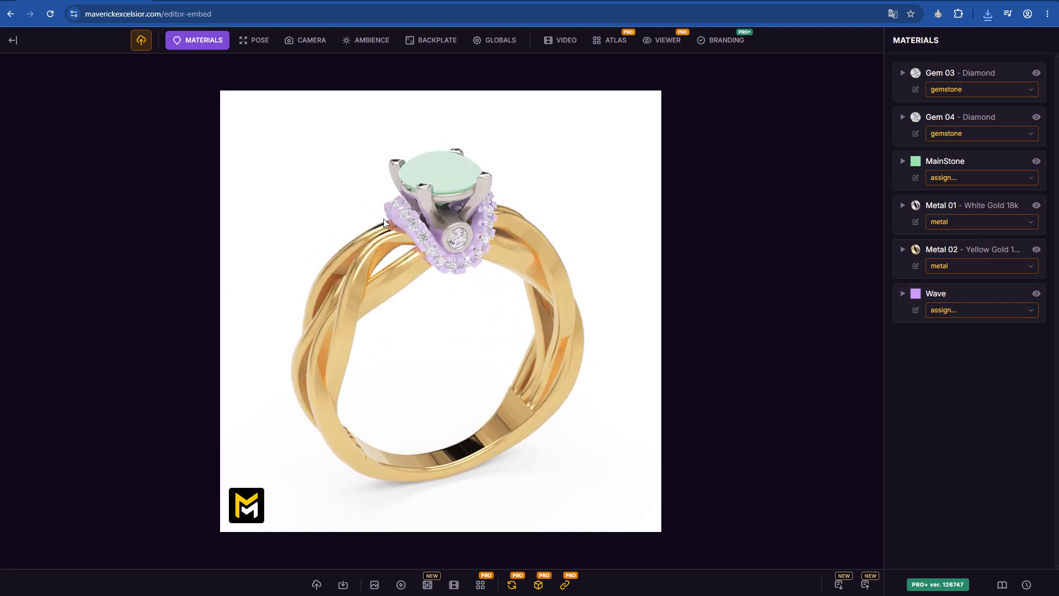
left_click(954, 316)
left_click(956, 346)
left_click(960, 337)
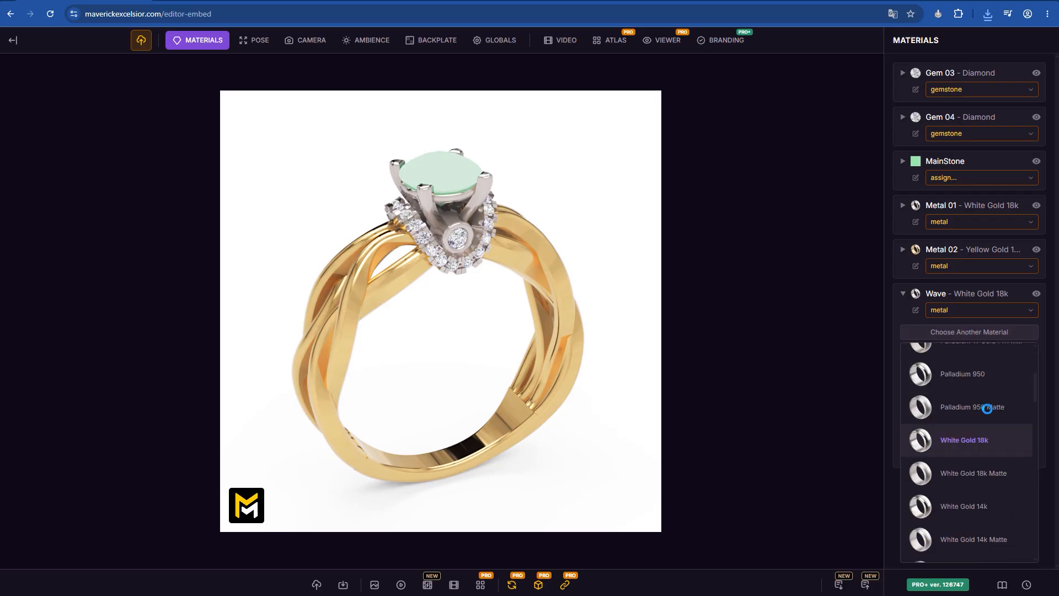
scroll(971, 419, "down", 5)
left_click(965, 521)
mouse_move(452, 376)
left_mouse_down()
mouse_move(520, 375)
mouse_move(435, 376)
left_mouse_up()
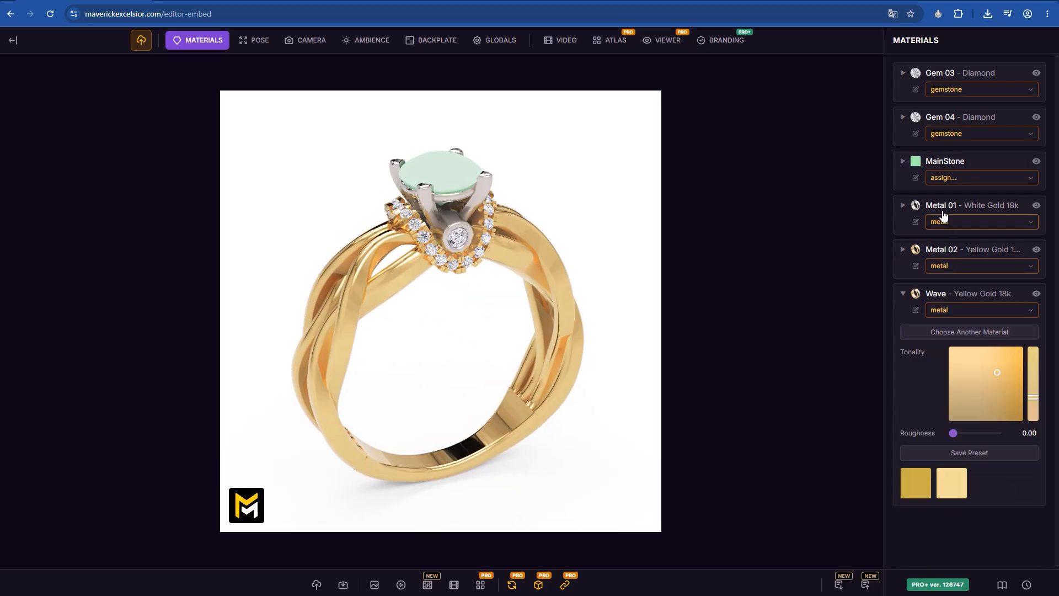
Step: Change the Metal 01 material of the prong setting to Yellow Gold 18k
left_click(903, 205)
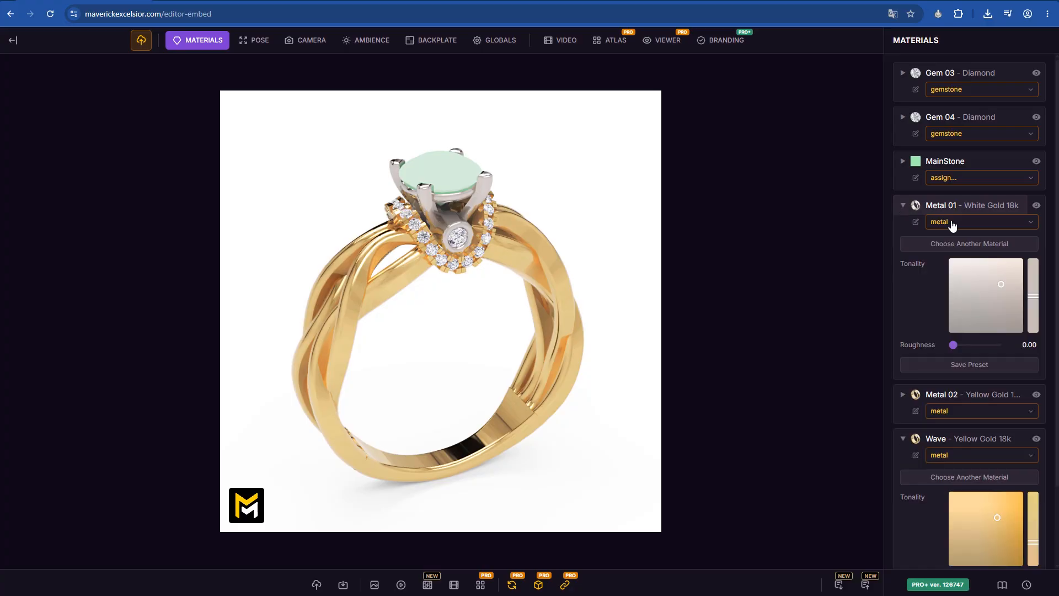
left_click(970, 246)
scroll(967, 343, "down", 5)
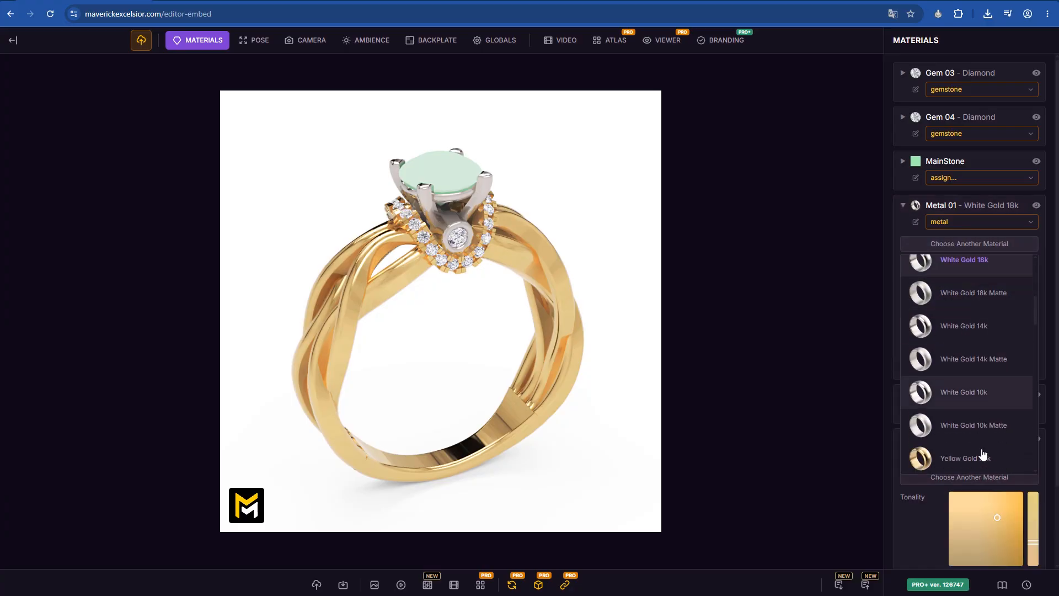
scroll(982, 425, "down", 3)
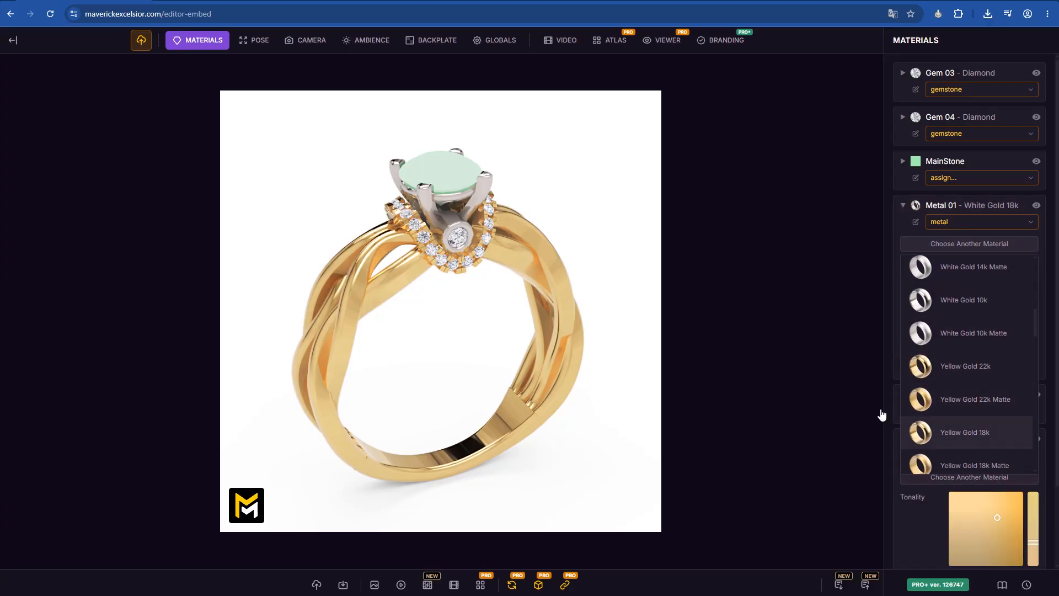
left_click(916, 422)
left_click_drag(409, 296, 415, 317)
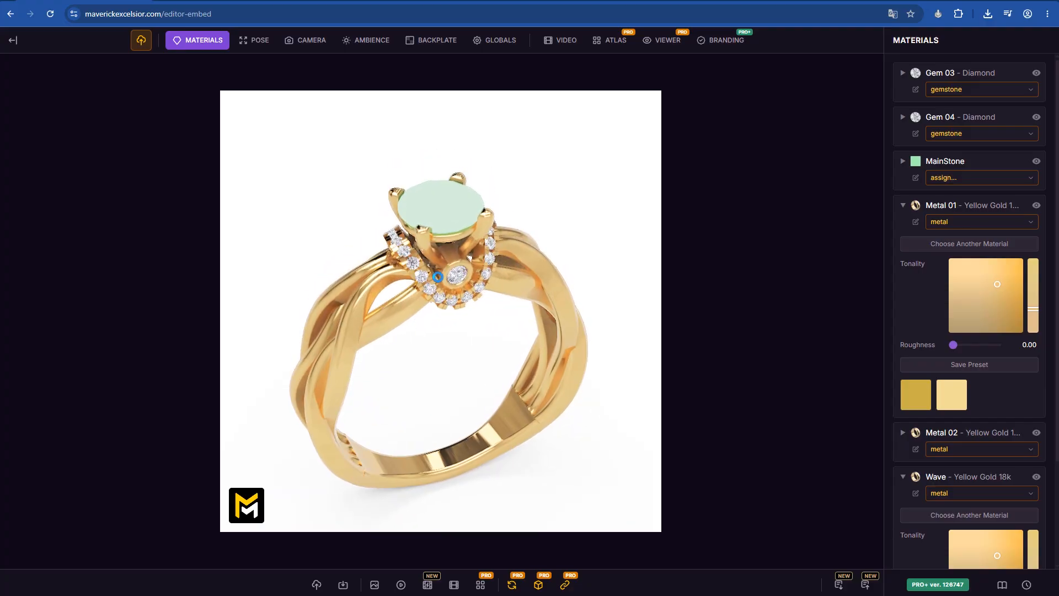
Step: Assign the gemstone type to the MainStone part of the braided ring
scroll(463, 186, "up", 2)
left_click_drag(447, 214, 448, 248)
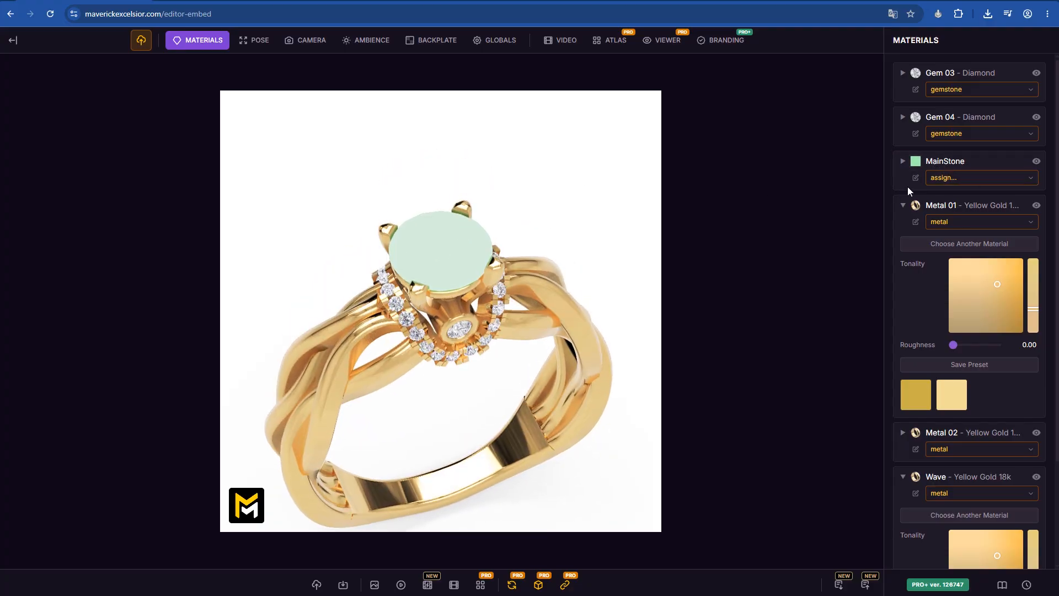
left_click(960, 178)
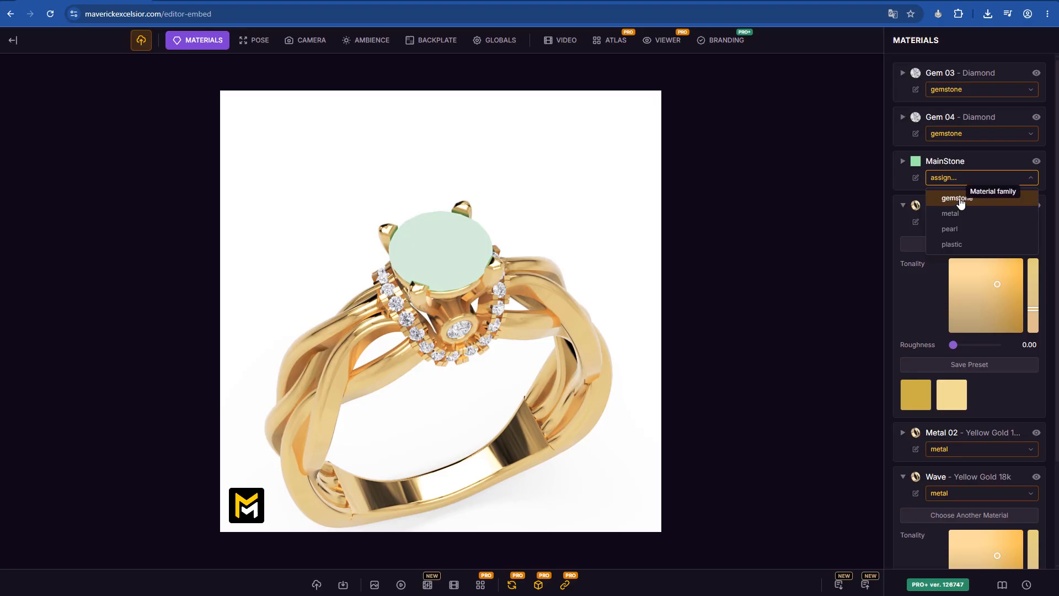
left_click(960, 200)
left_click_drag(444, 347, 468, 336)
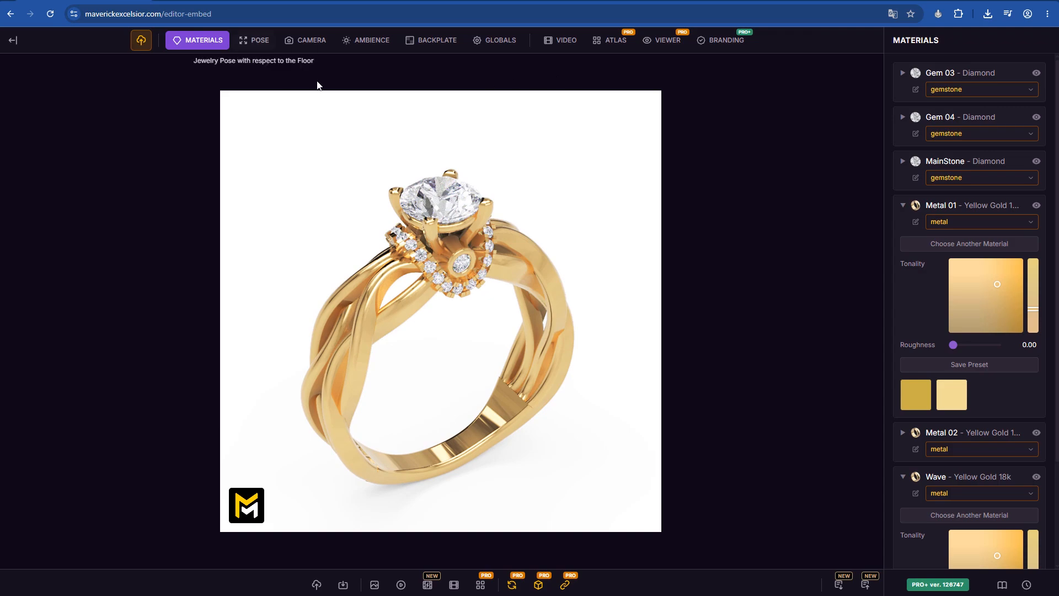
Step: Apply the green marble floor ambience, Ambience 16f, to the braided ring scene
left_click(366, 40)
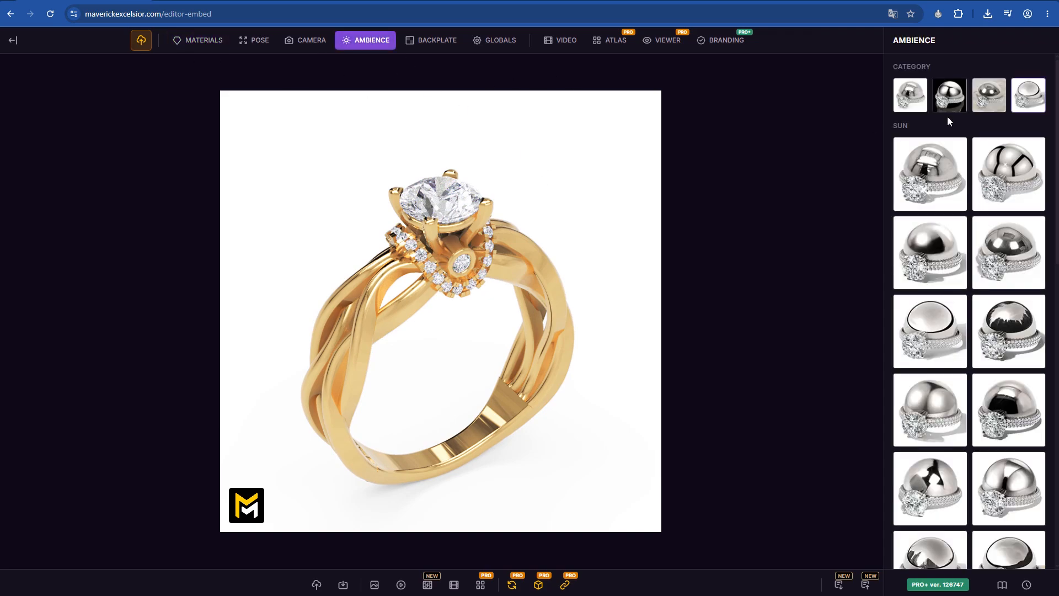
left_click(993, 106)
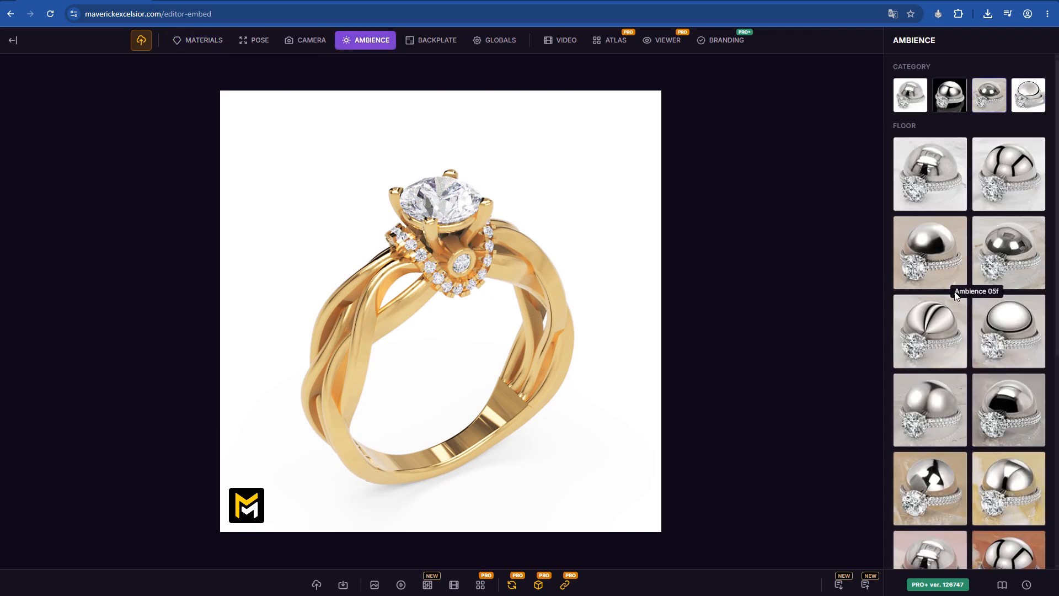
scroll(961, 298, "down", 7)
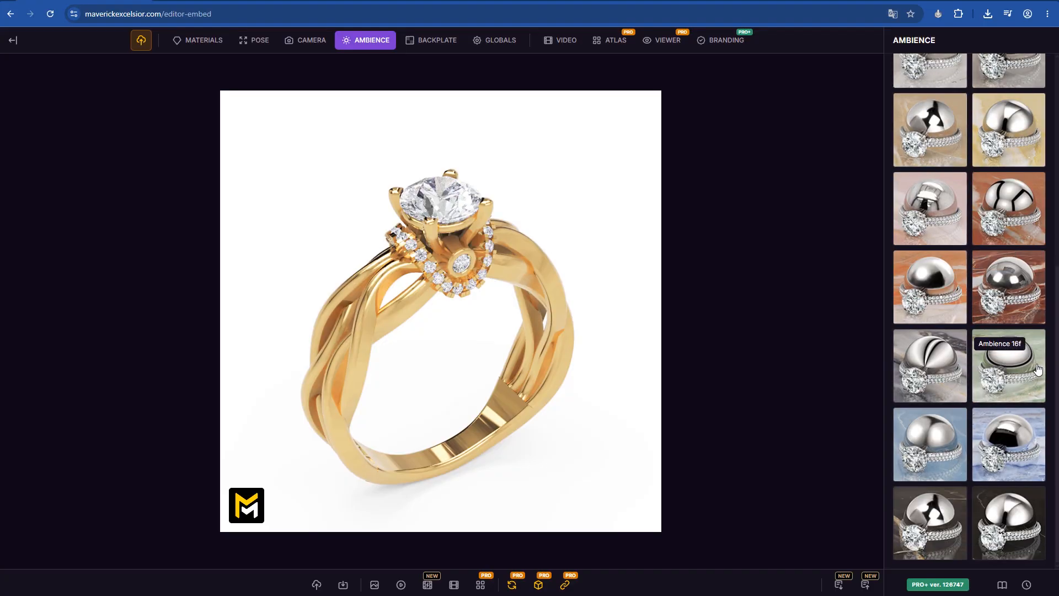
left_click(1012, 367)
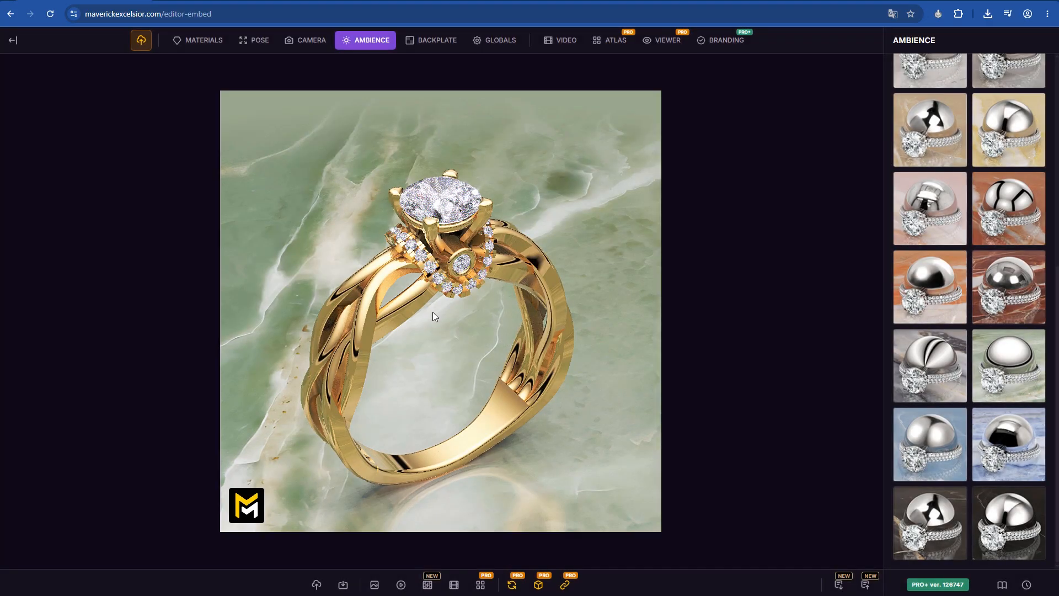
mouse_move(432, 308)
left_mouse_down()
mouse_move(439, 345)
mouse_move(434, 325)
left_mouse_up()
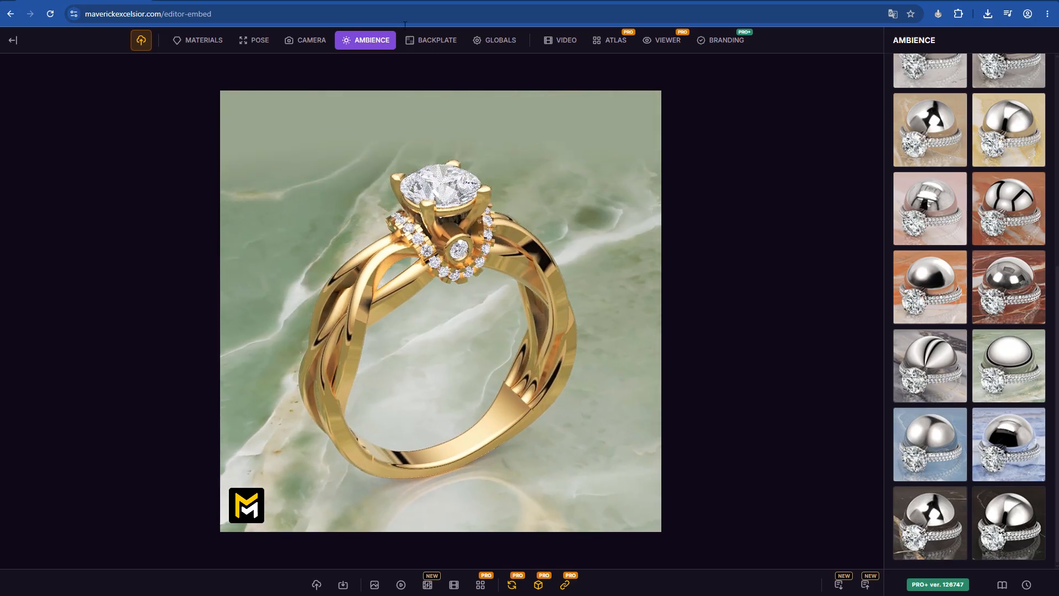
Step: Reduce the ground scale of the marble floor to 0.52
left_click(502, 42)
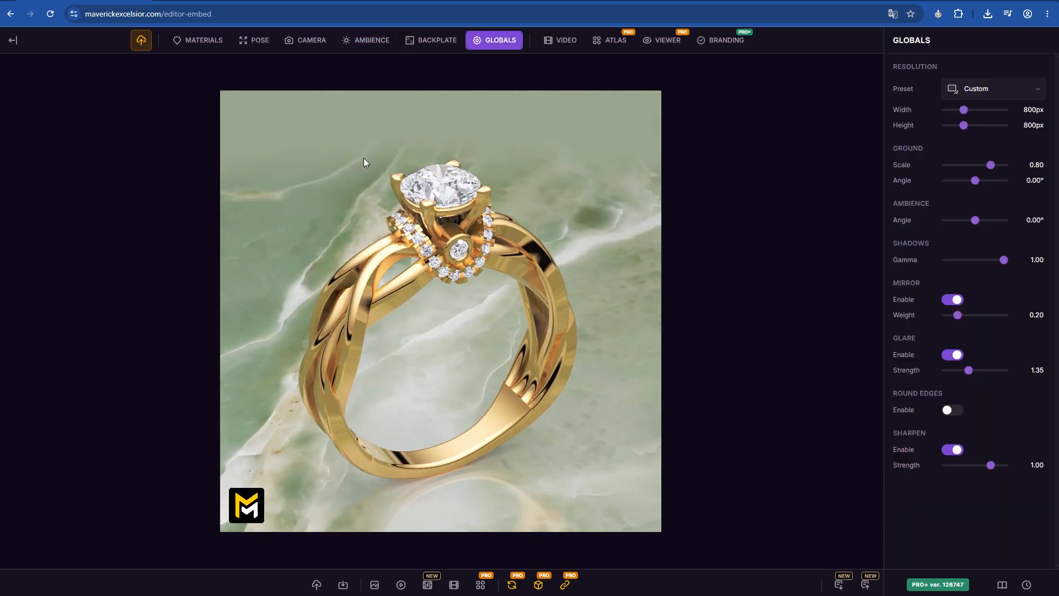
left_click_drag(993, 172, 988, 173)
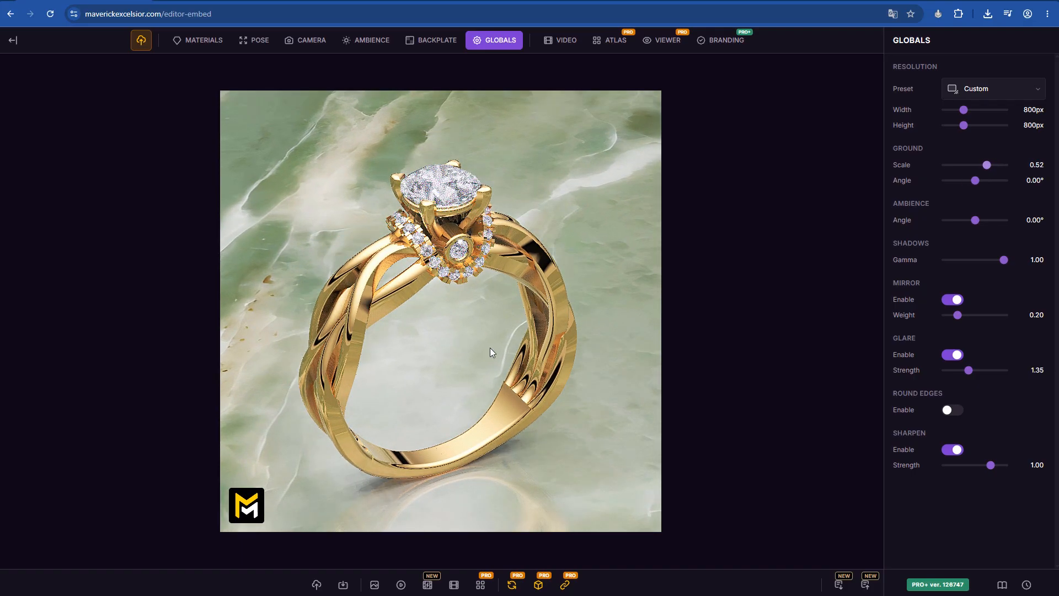
left_click_drag(511, 354, 442, 358)
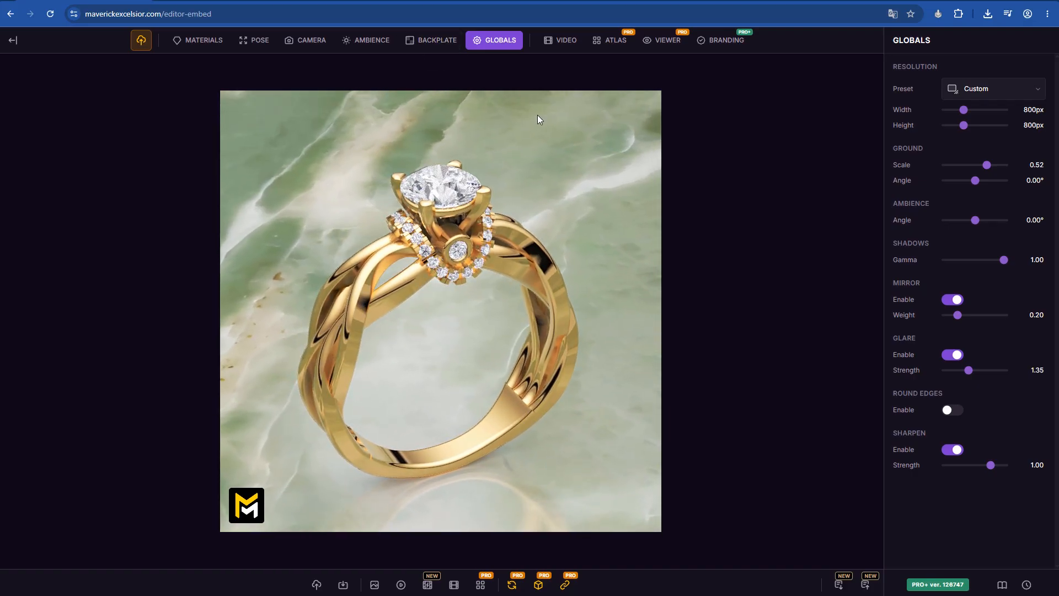
Step: Enable depth of field with the focus point picked on the ring and a radius of 204.75
left_click(309, 44)
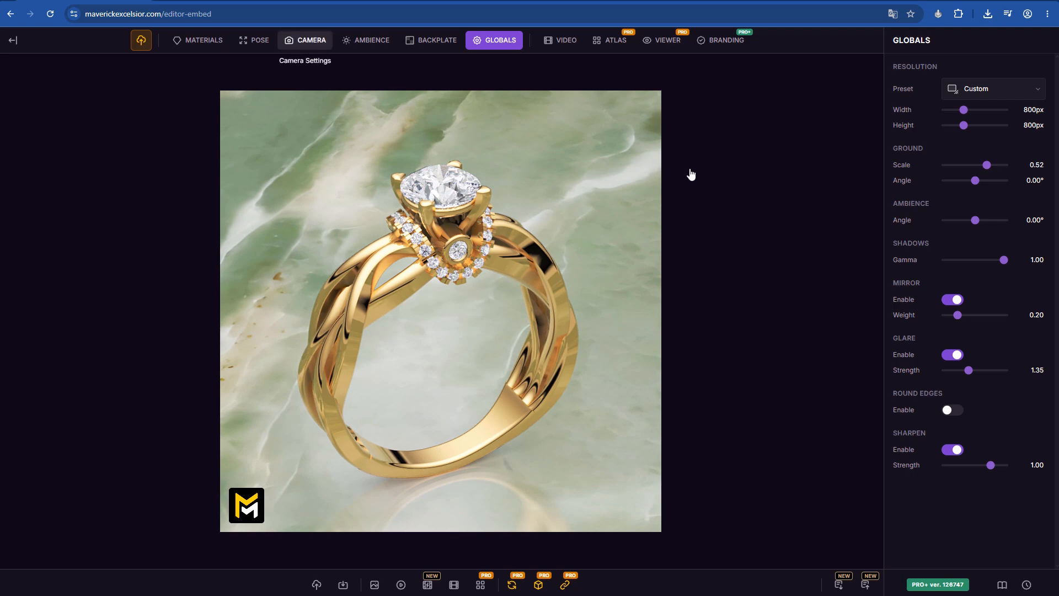
left_click(953, 144)
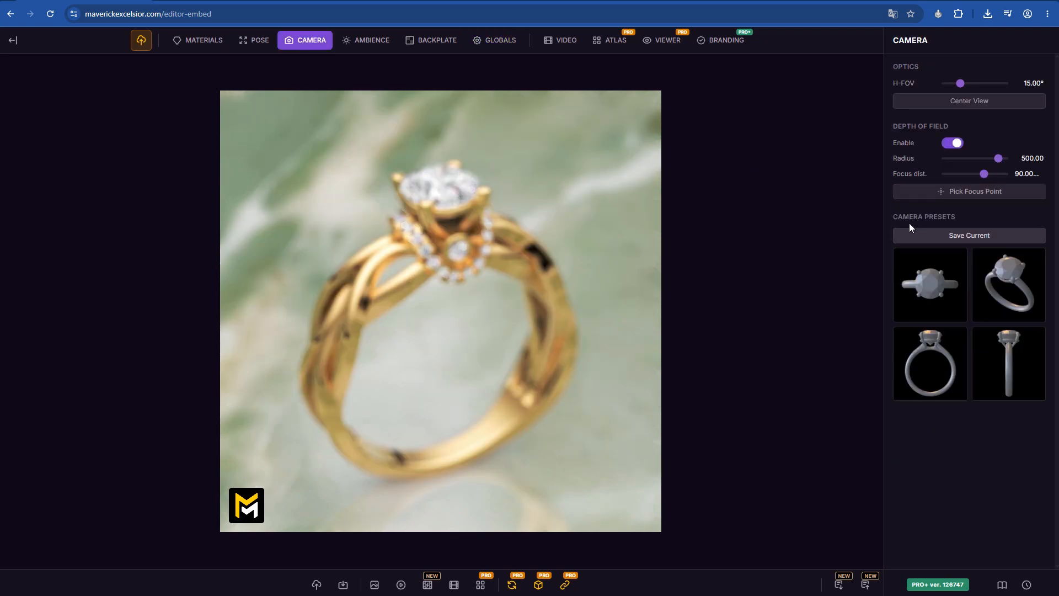
left_click(982, 193)
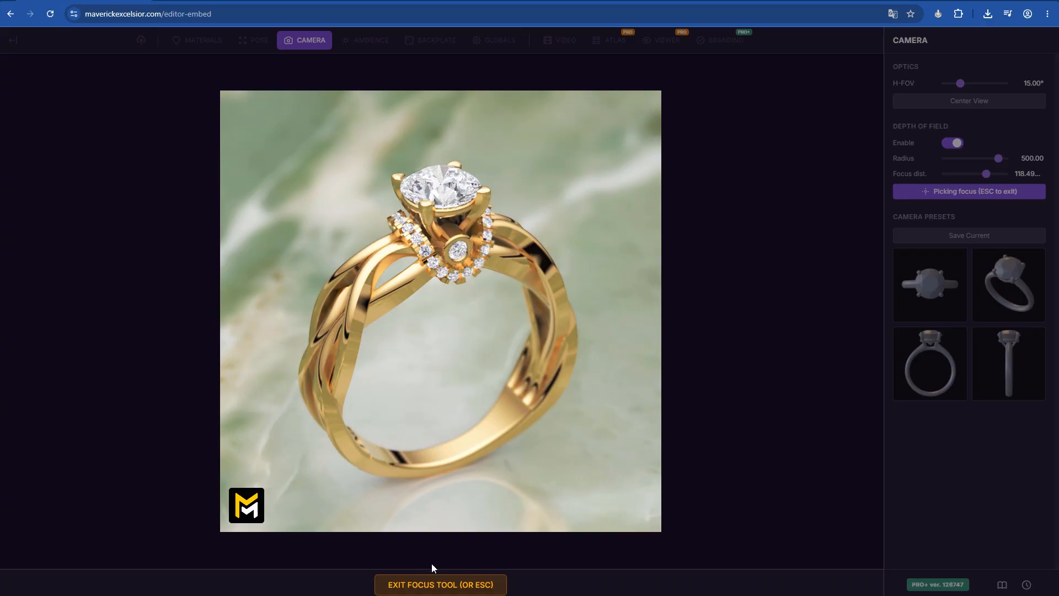
left_click(436, 585)
left_click_drag(999, 159, 991, 164)
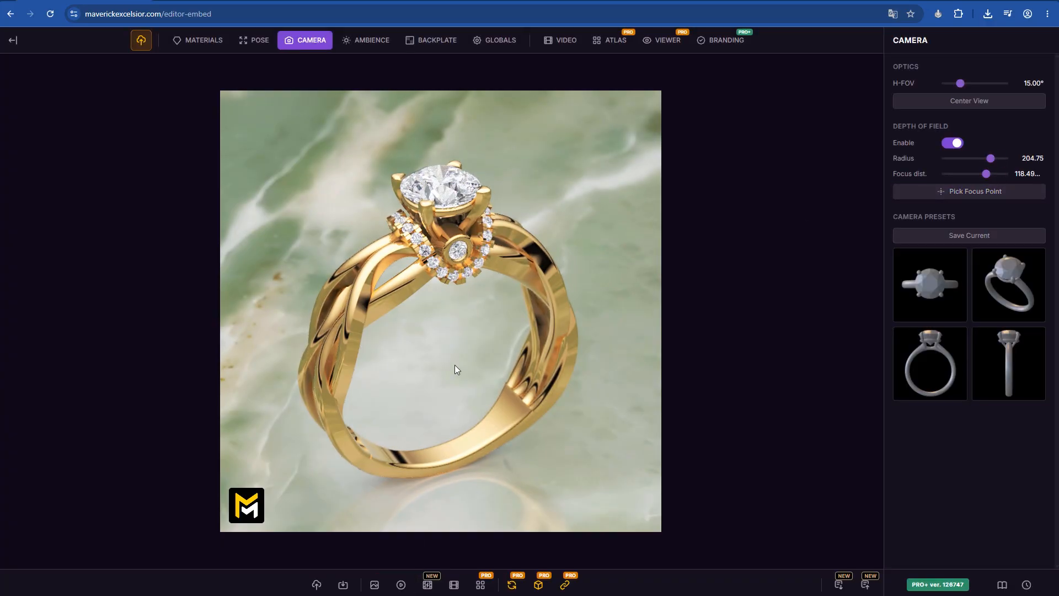
Step: Set the turntable video speed to Slow: 18"
left_click(568, 40)
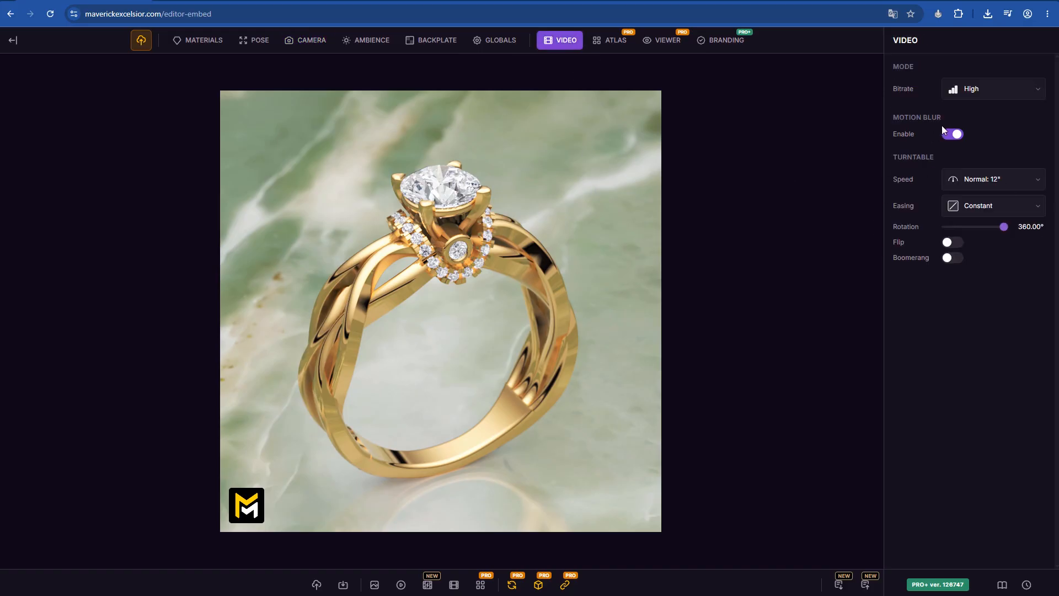
left_click(996, 182)
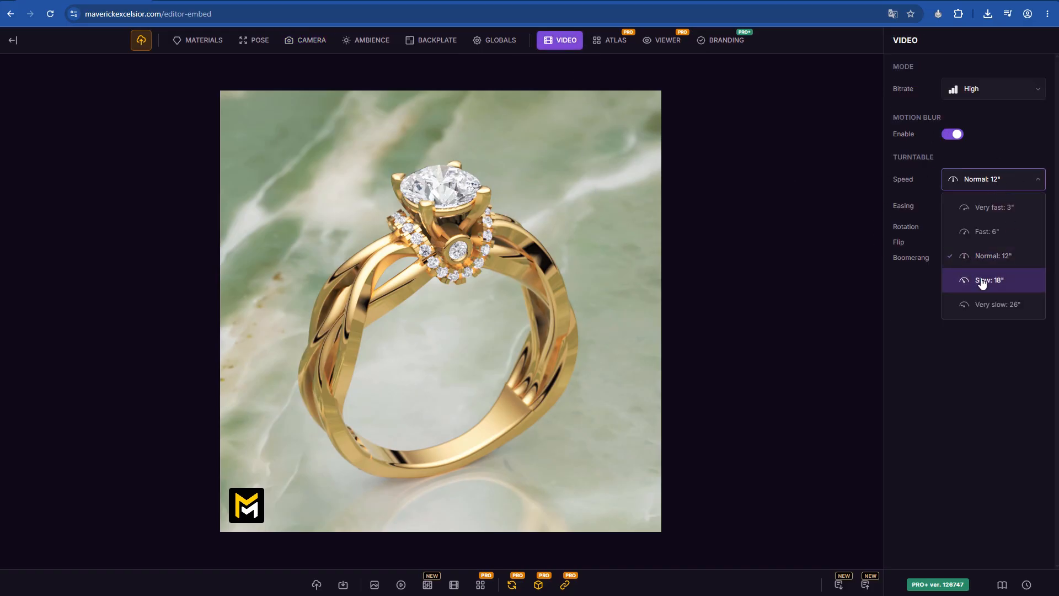
left_click(955, 284)
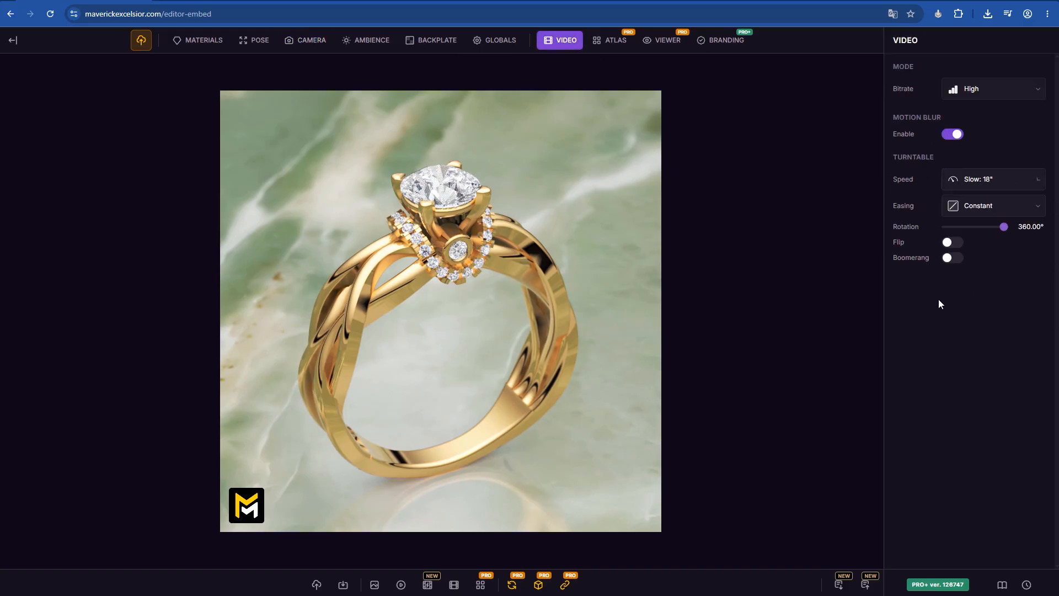
Step: Preview part of the turntable animation and render a quick draft video, stopping it early
left_click(401, 586)
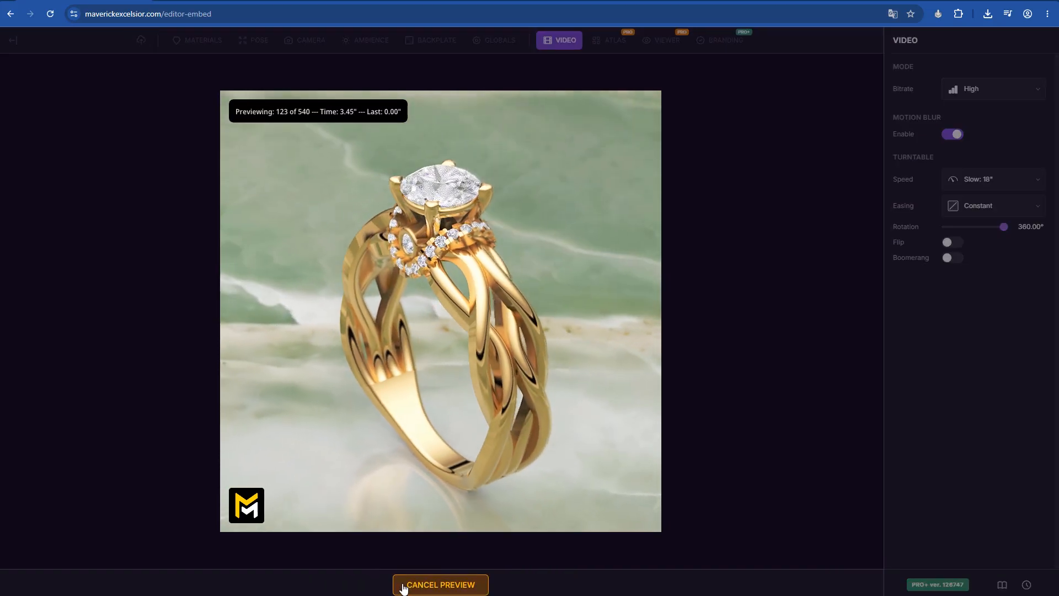
left_click(419, 584)
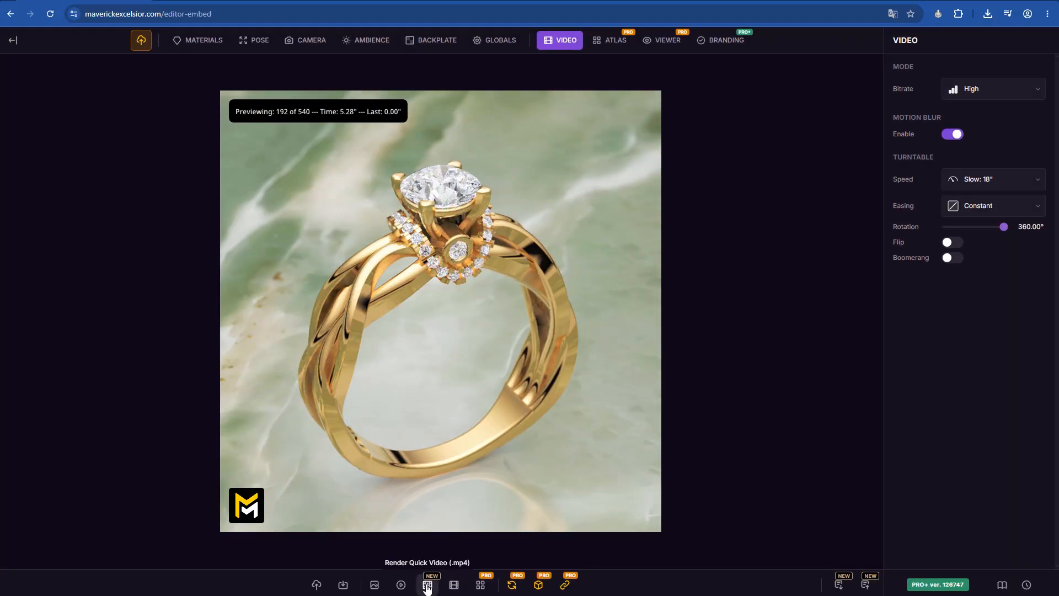
left_click(428, 586)
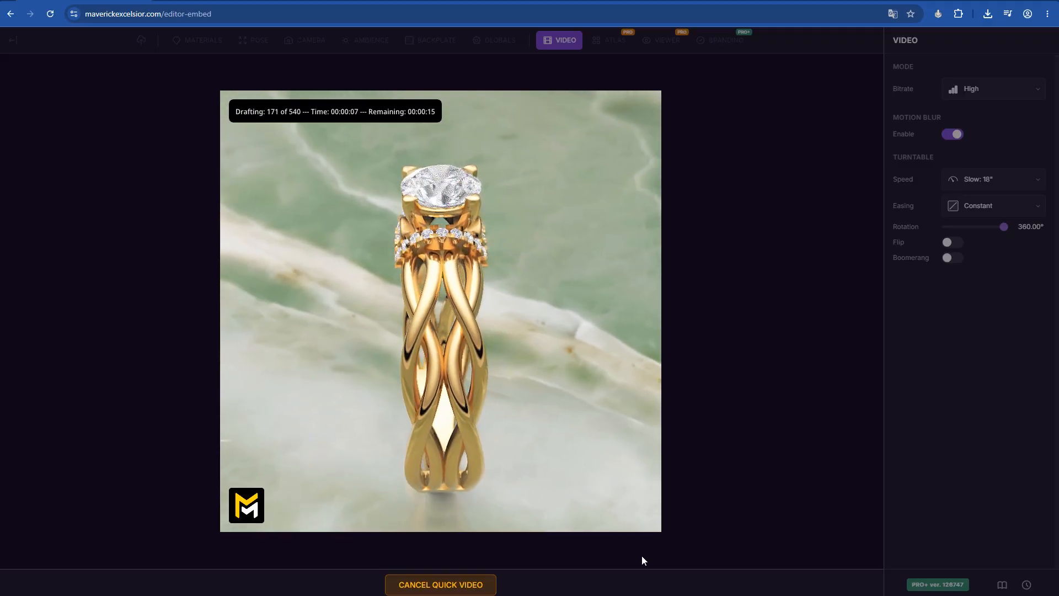
left_click(444, 586)
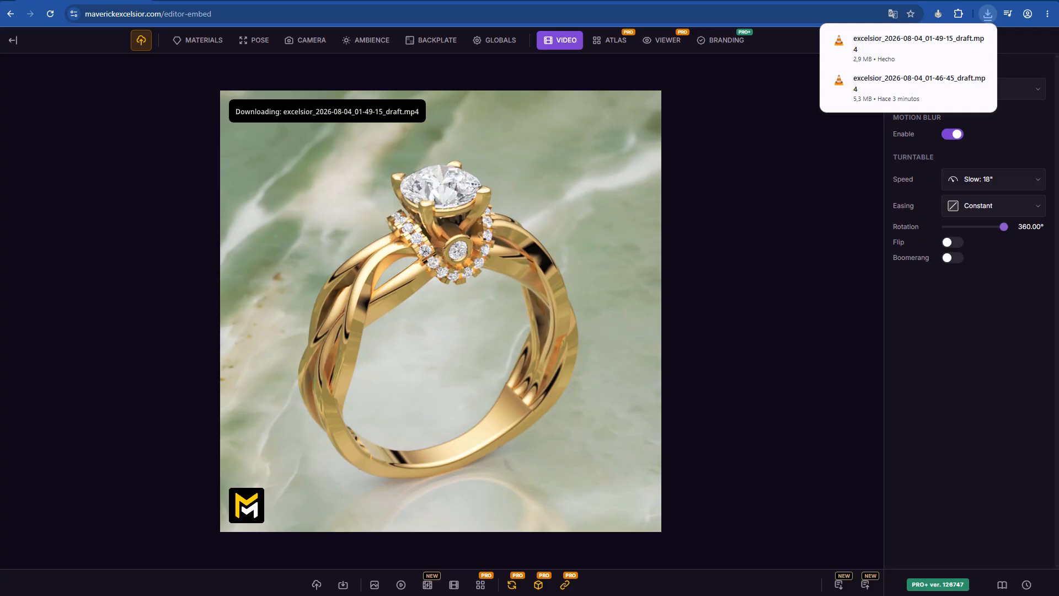
Step: Rename the Blocks material of the halo ring as Gem 02 and assign it the gemstone type
left_click_drag(469, 249, 455, 288)
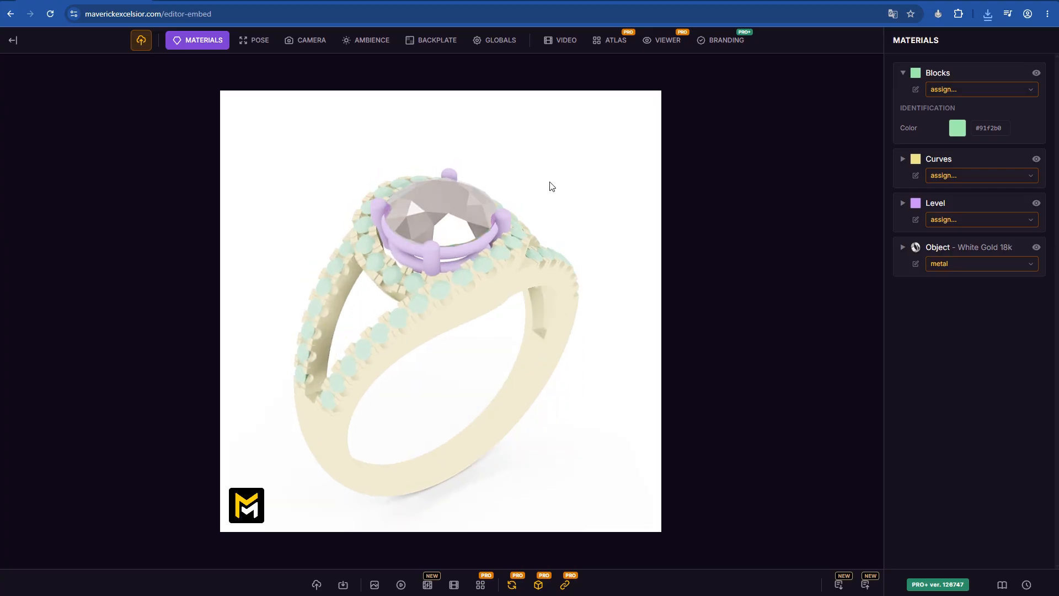
left_click(916, 90)
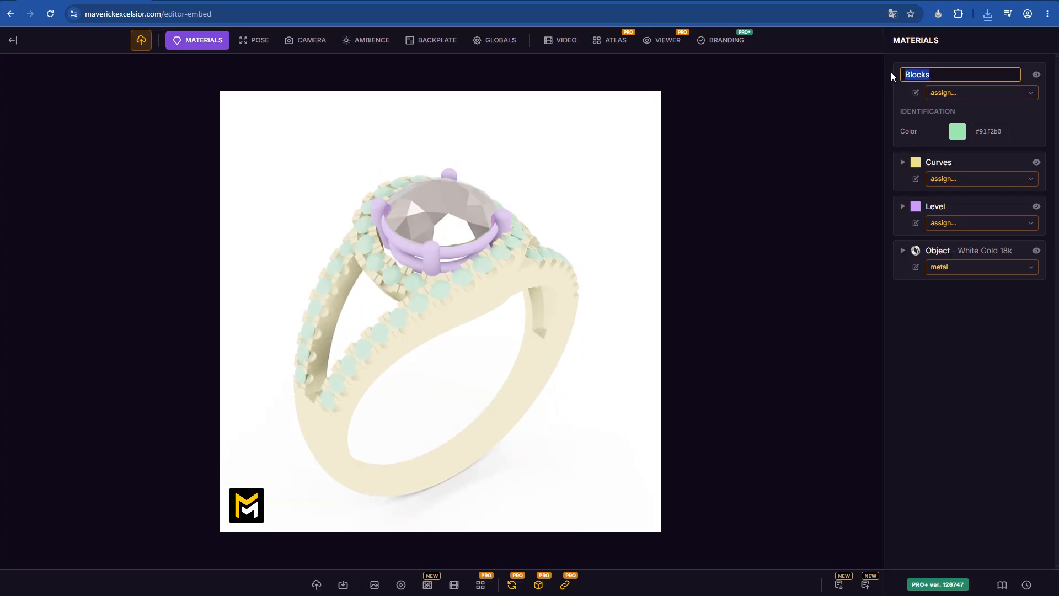
type("Gem 02")
key("Return")
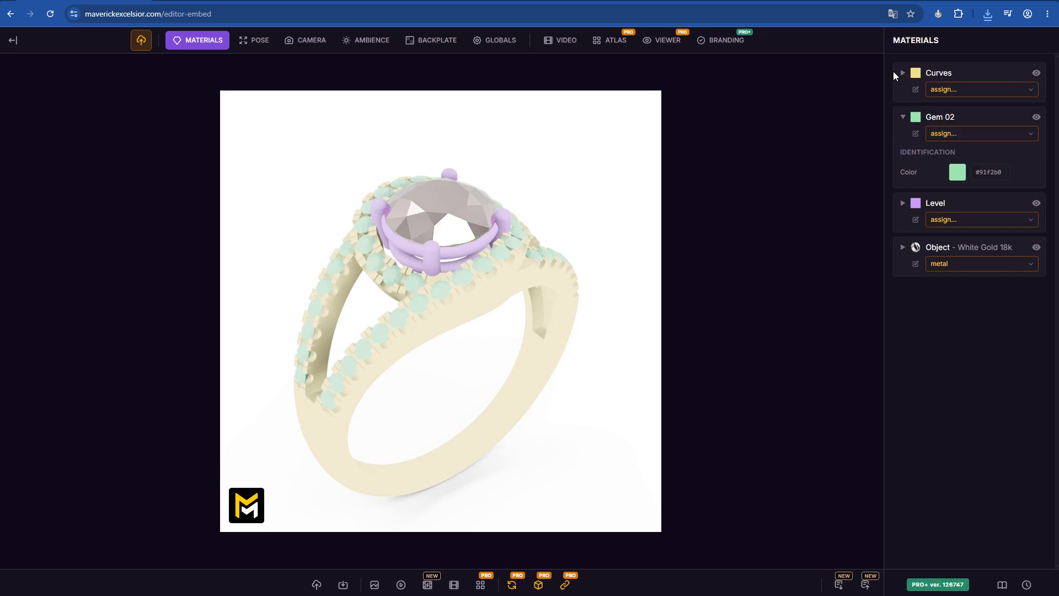
left_click(961, 135)
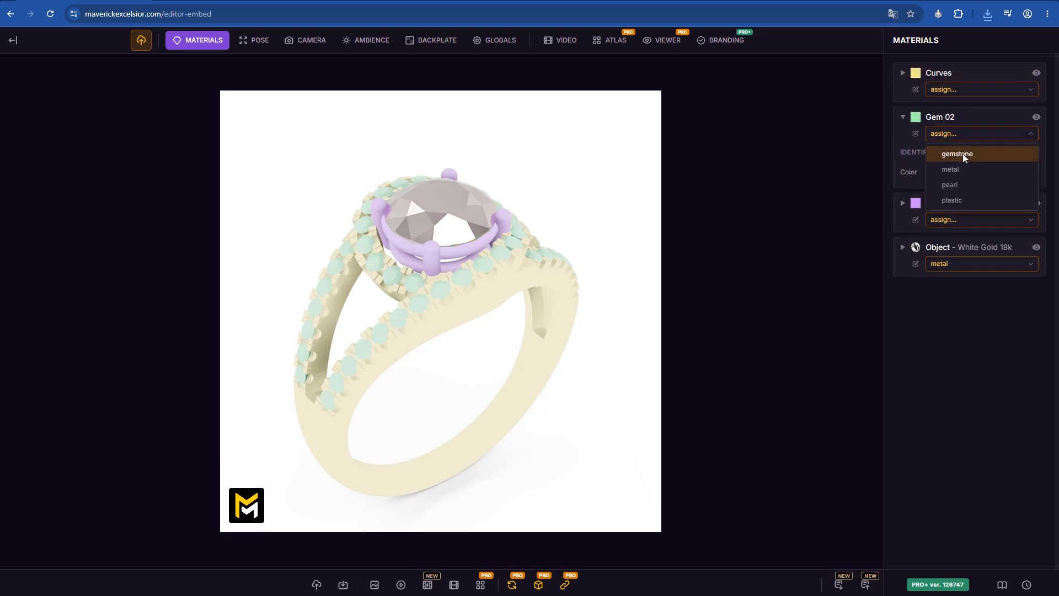
left_click(963, 154)
left_click_drag(422, 354, 394, 357)
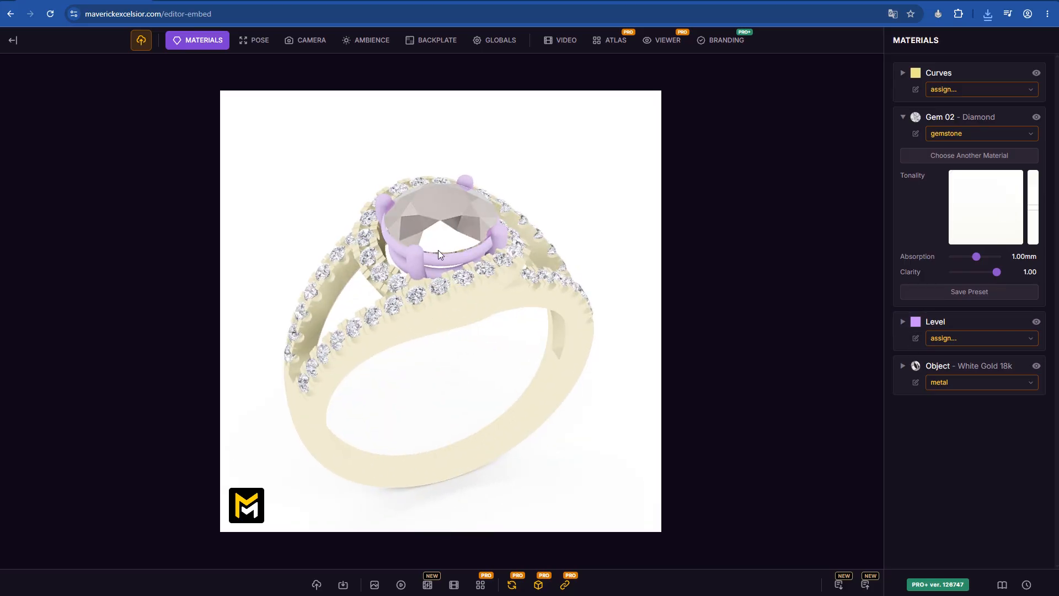
Step: Rename the Level material of the centre stone's prongs as Metal 02 and assign it the metal type
left_click(916, 338)
type("Metal 0")
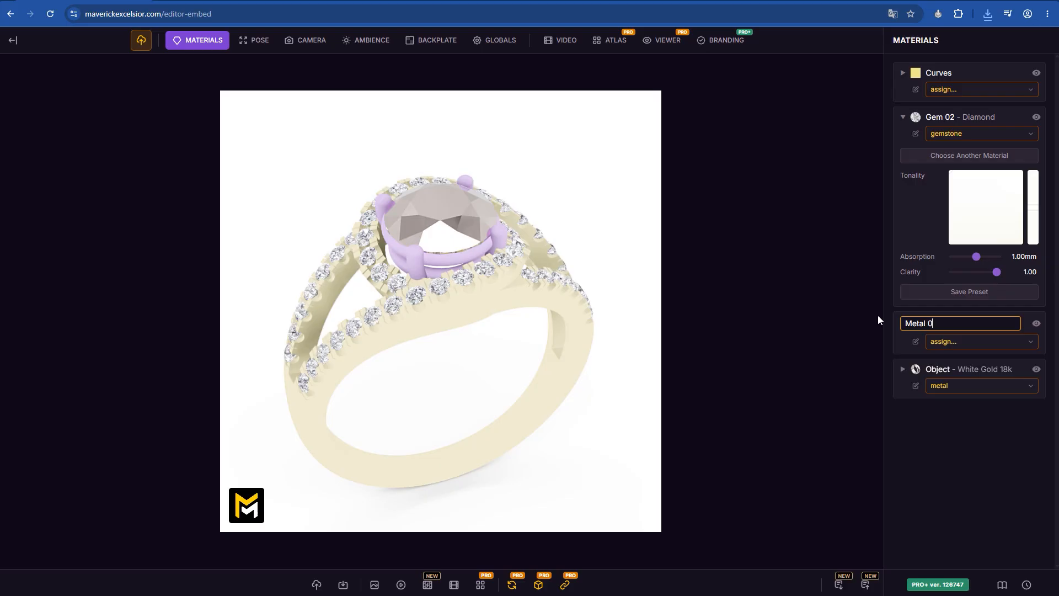
type("2")
key("Return")
left_click(952, 338)
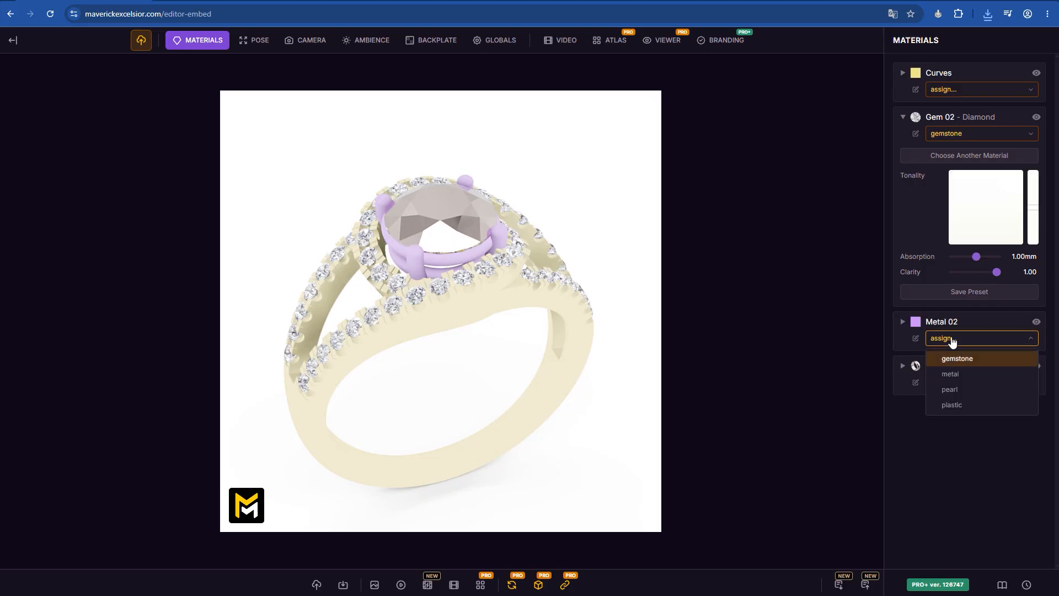
left_click(951, 375)
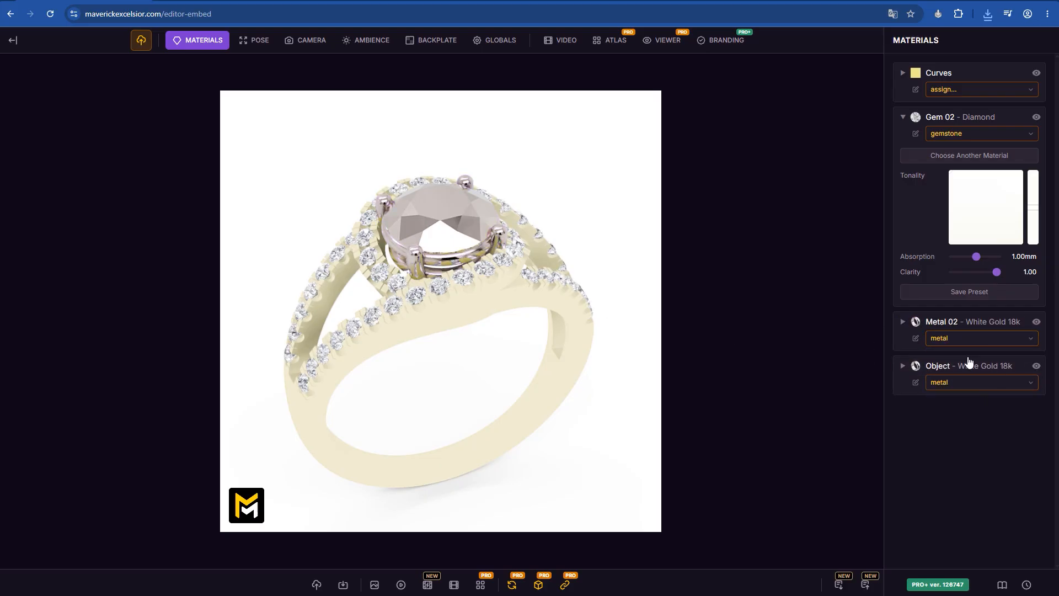
Step: Change the Metal 02 material of the centre stone's prongs to Rose Gold 18k
left_click(903, 322)
left_click(972, 365)
scroll(994, 438, "down", 10)
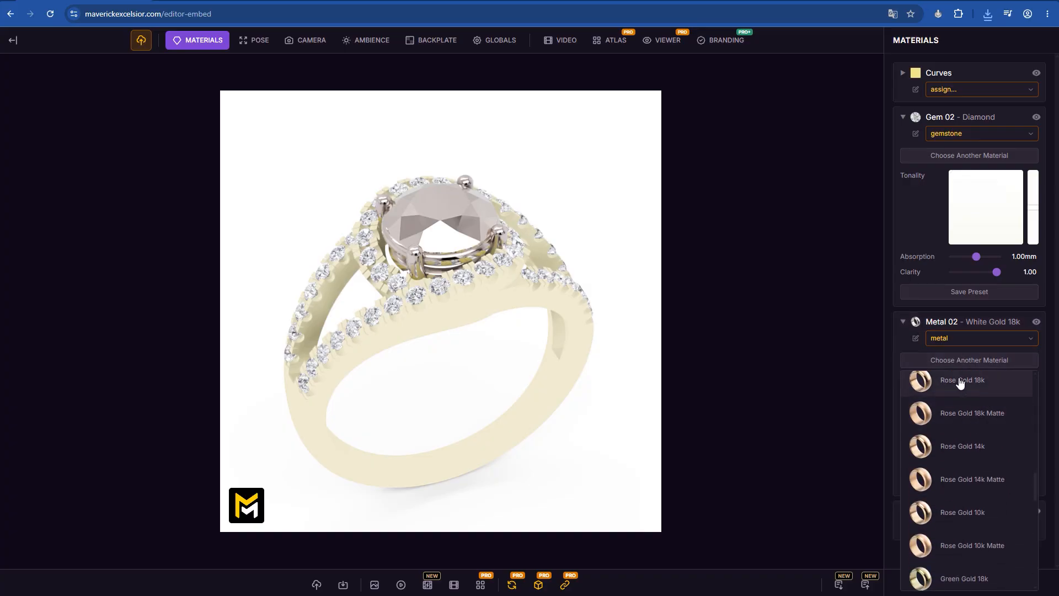
left_click(961, 381)
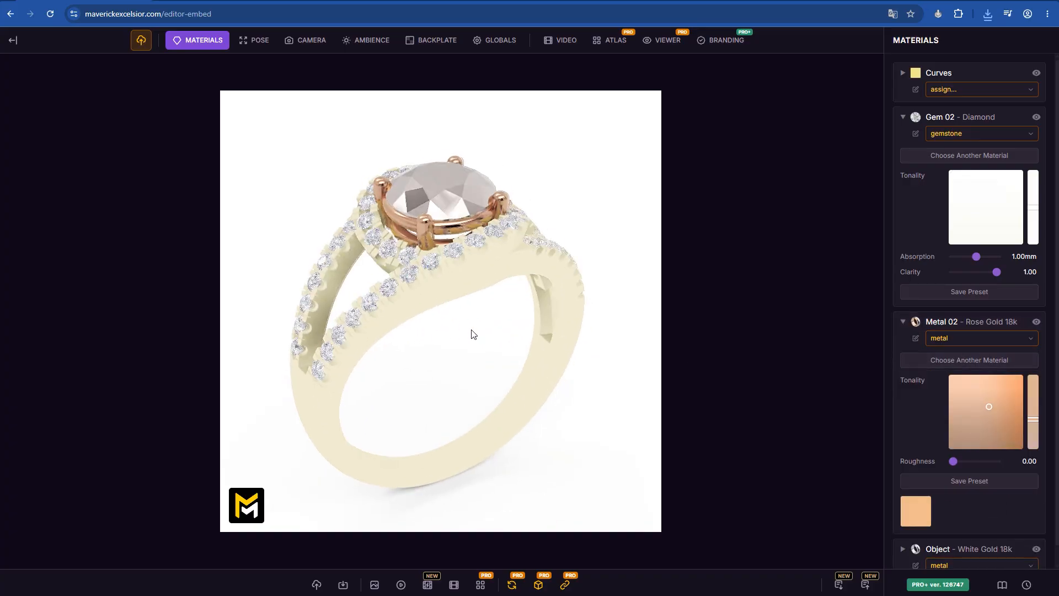
left_click(903, 322)
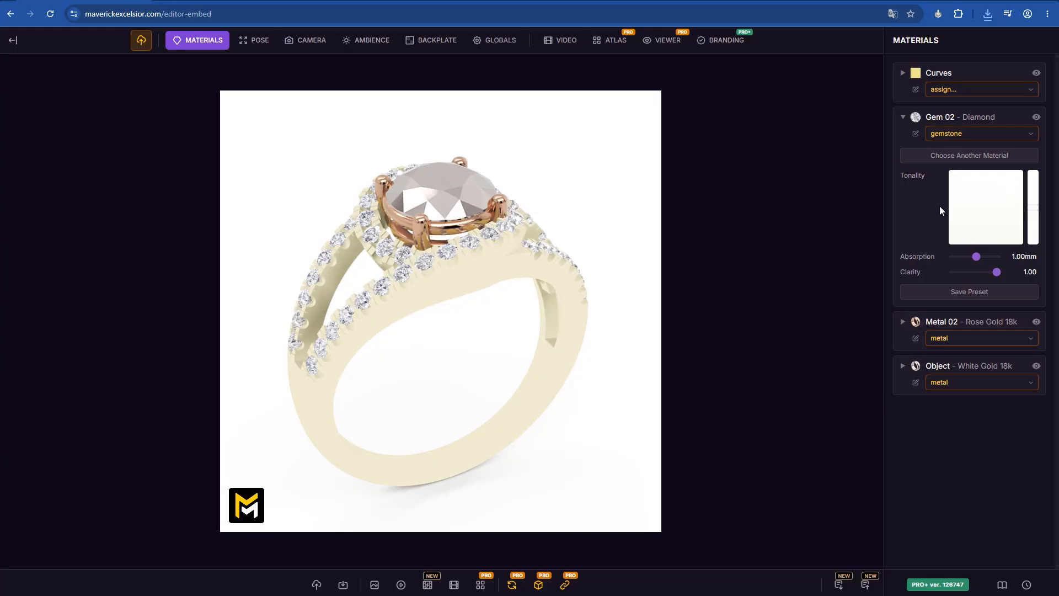
Step: Rename the Curves material of the ring band as Metal 01 and assign it the metal type
left_click(916, 90)
type("Metal 01")
key("Return")
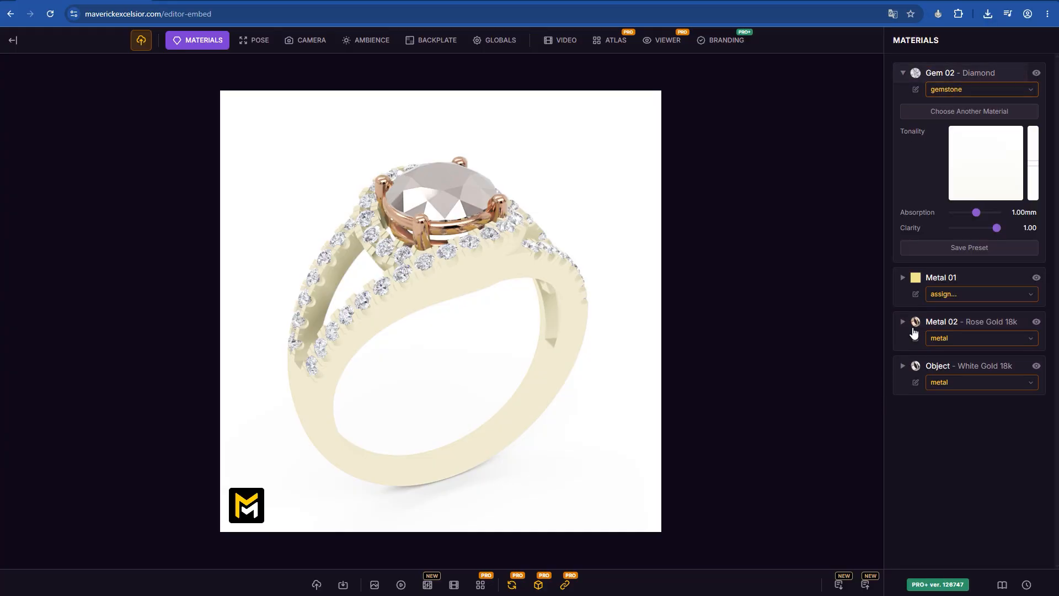
left_click(949, 294)
left_click(952, 331)
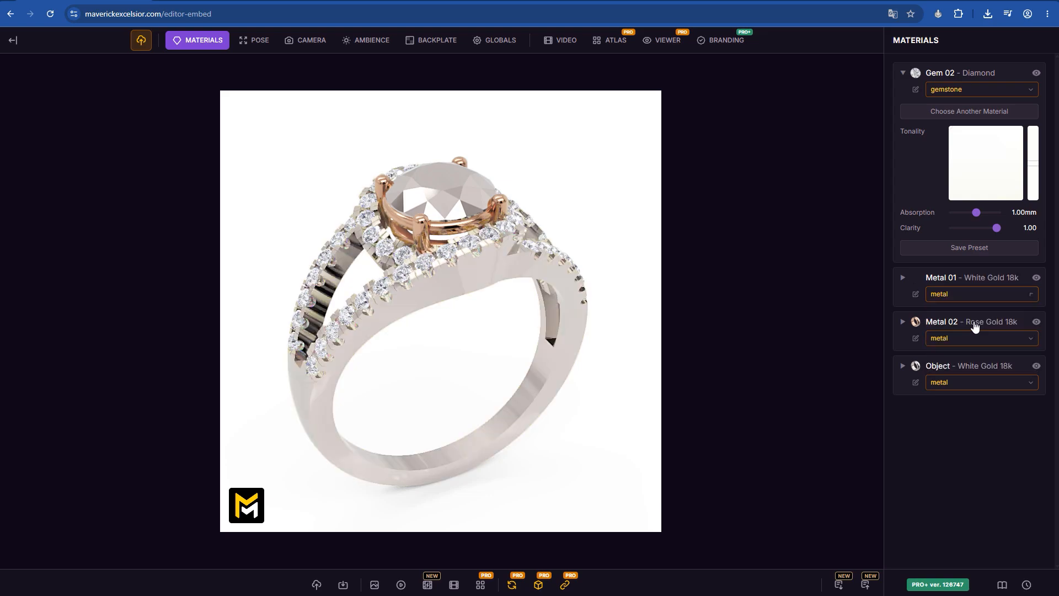
Step: Change the Metal 01 material of the band to Rose Gold 18k and collapse the expanded material settings
left_click(926, 284)
scroll(984, 369, "down", 5)
scroll(986, 384, "down", 3)
left_click(972, 428)
left_click_drag(381, 372, 402, 366)
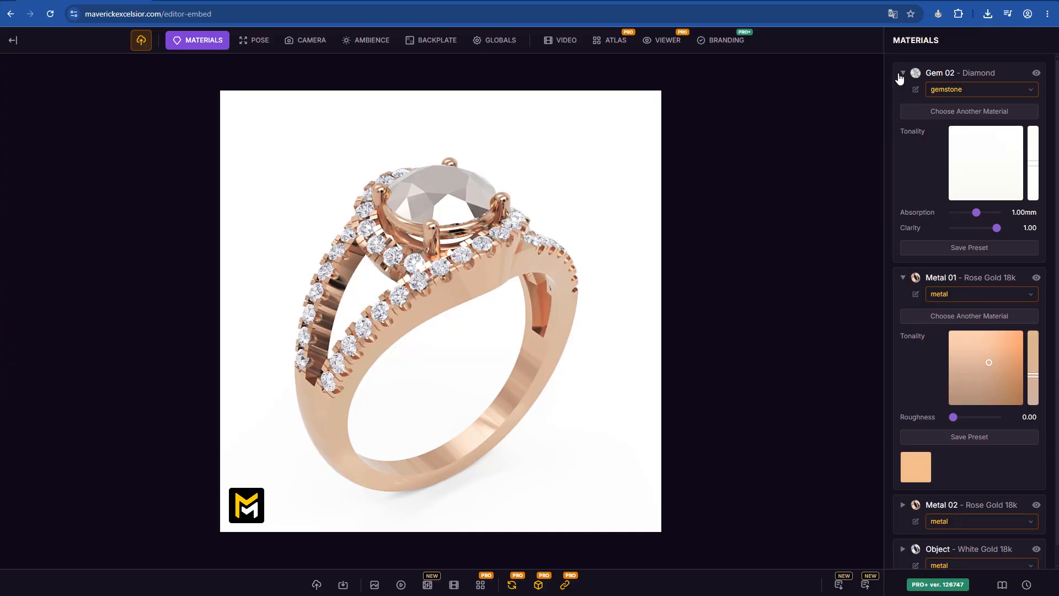
left_click(902, 73)
left_click(903, 117)
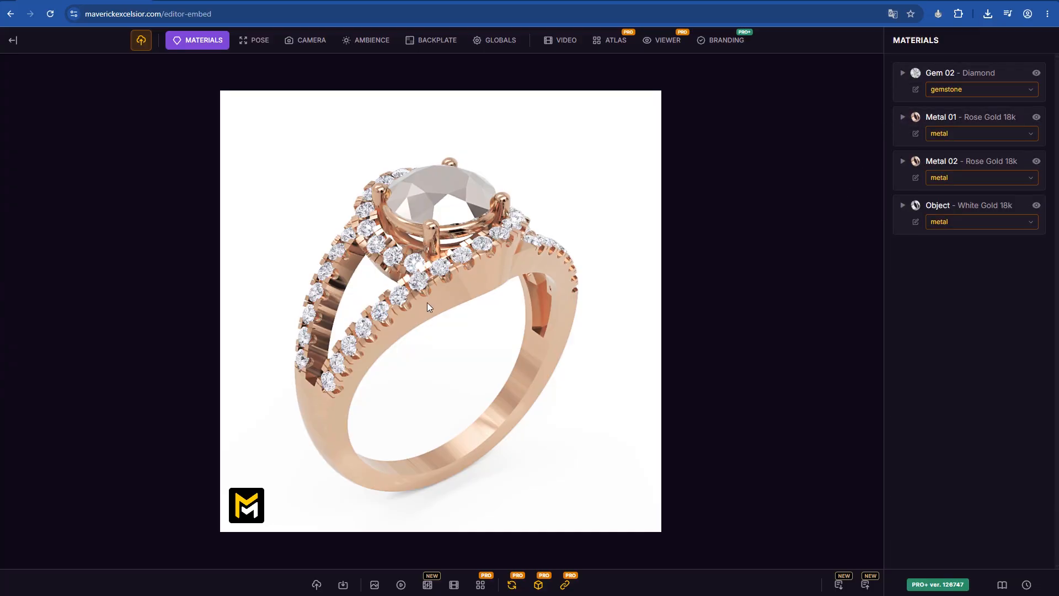
Step: Assign the gemstone type to the centre stone's Object material and rename it as Gem 01
left_click_drag(429, 303, 413, 316)
scroll(439, 356, "up", 3)
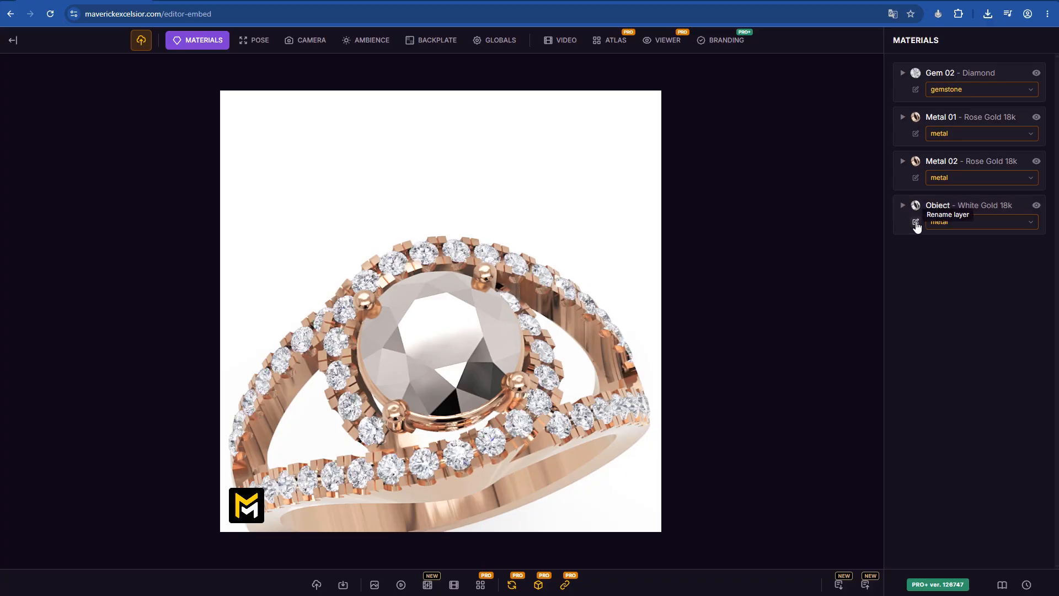
left_click(951, 223)
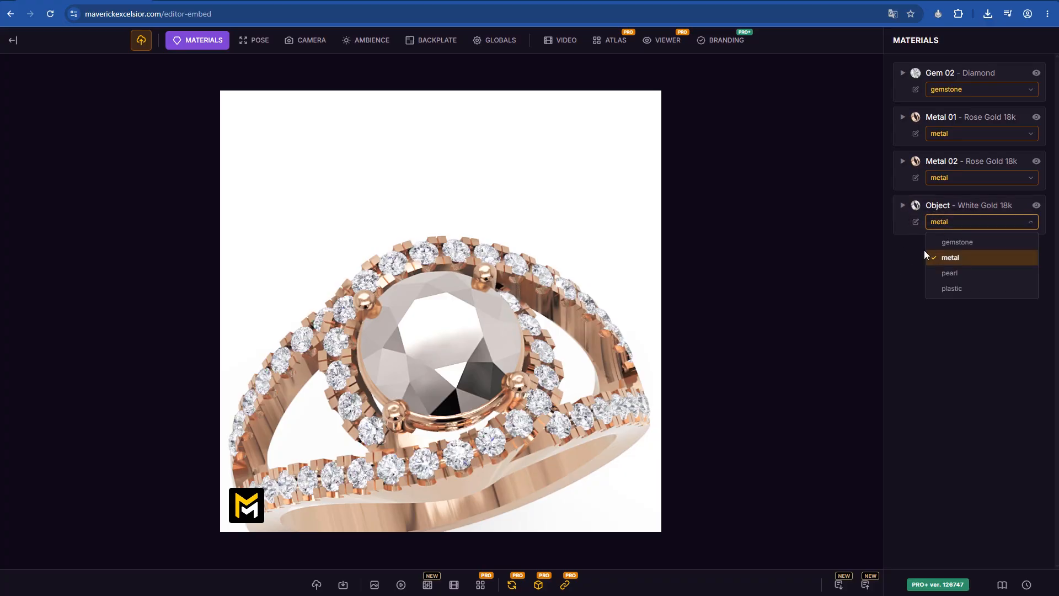
left_click(956, 243)
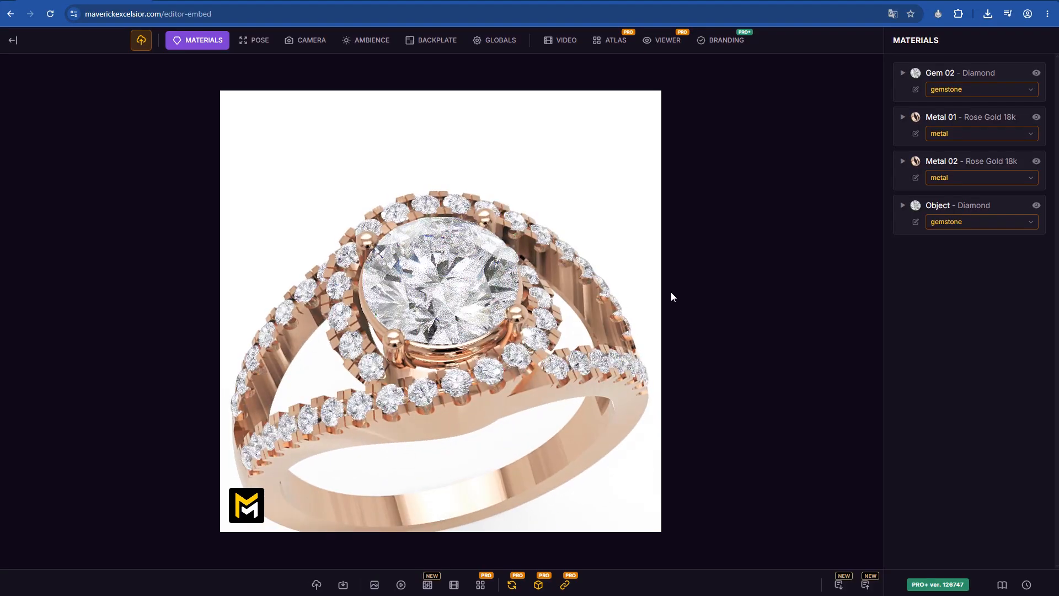
left_click(915, 222)
type("Gem 01")
key("Return")
left_click_drag(506, 364, 464, 456)
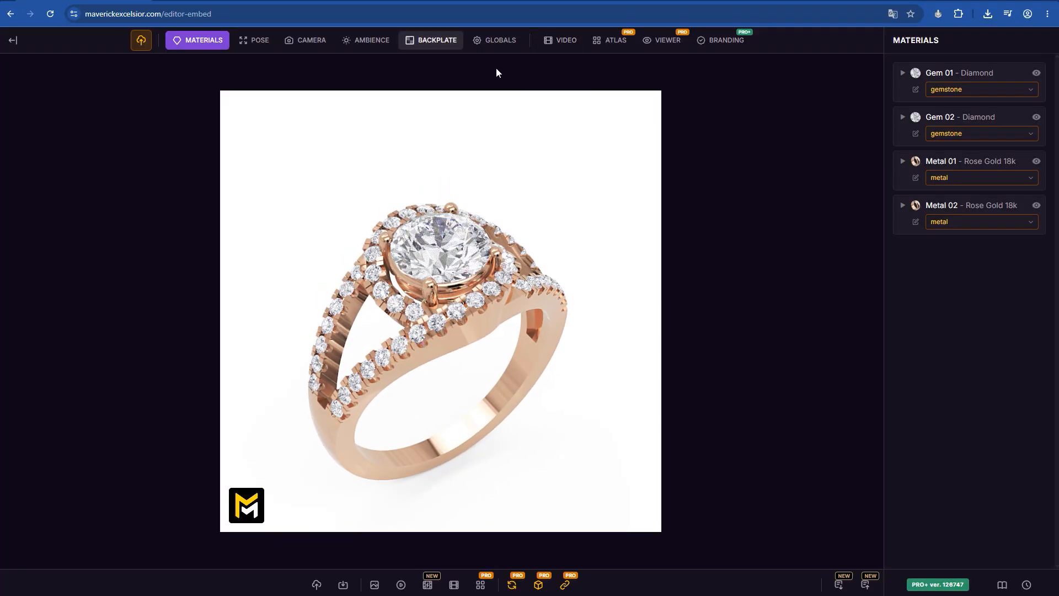
Step: Enable round edges in the global settings and check the ring's metal edges
left_click(500, 41)
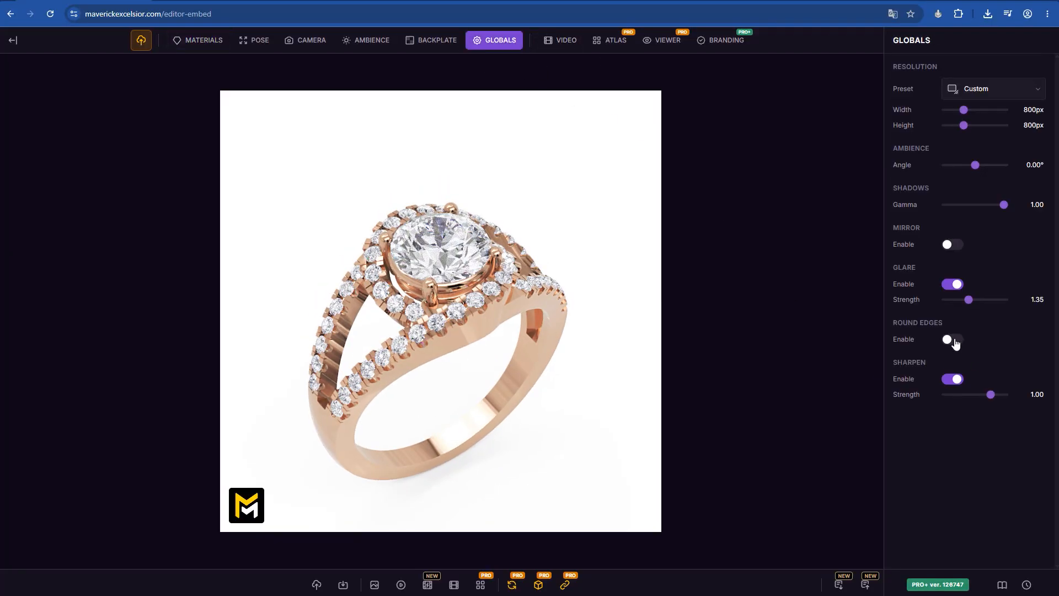
left_click(953, 340)
left_click_drag(508, 435, 470, 454)
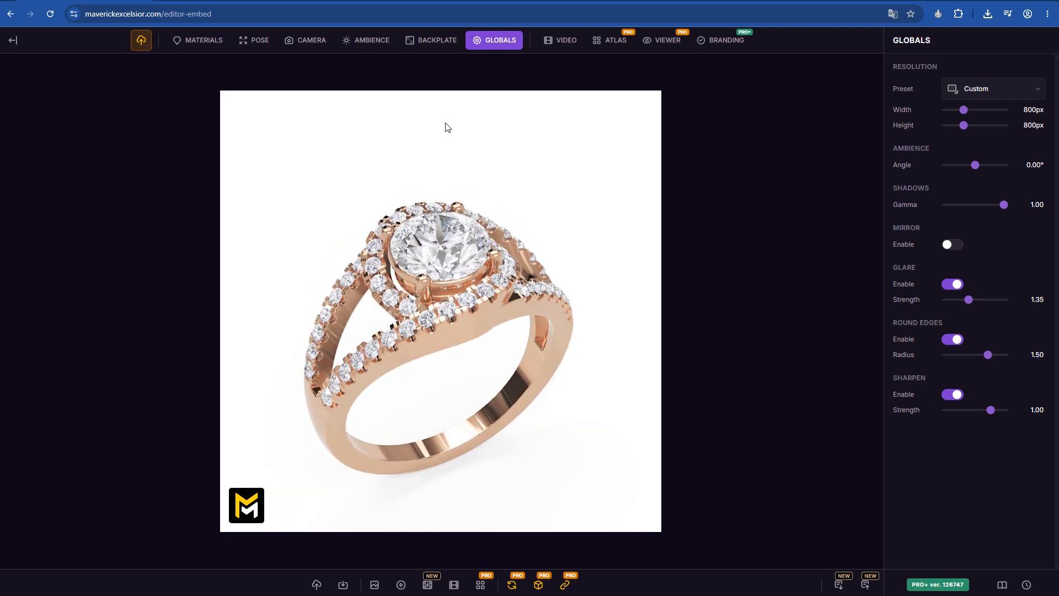
Step: Change the Gem 01 material of the centre stone to Sapphire Blue
left_click(213, 47)
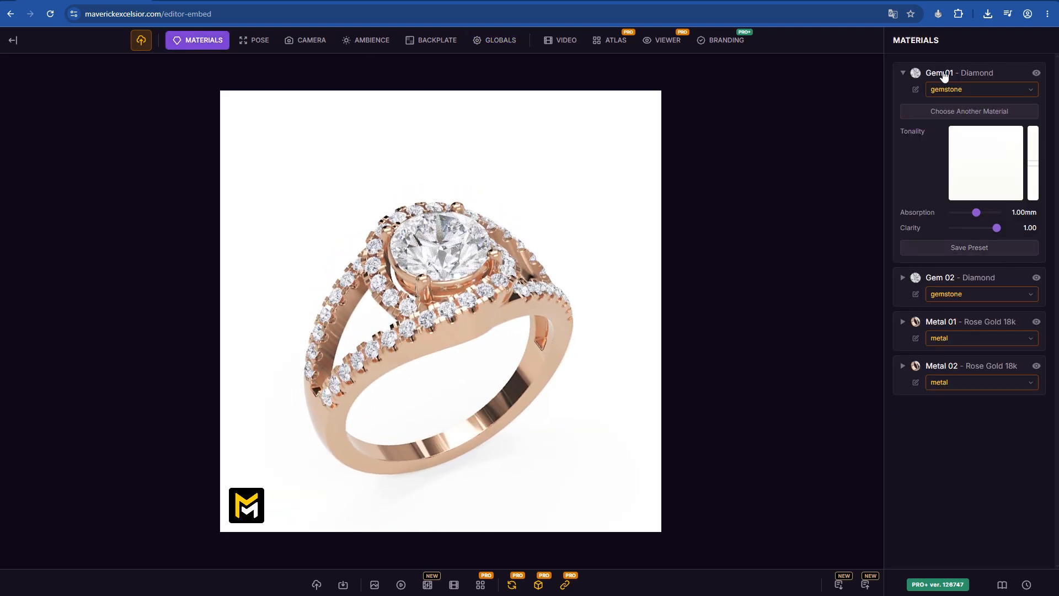
left_click(994, 112)
scroll(970, 239, "down", 15)
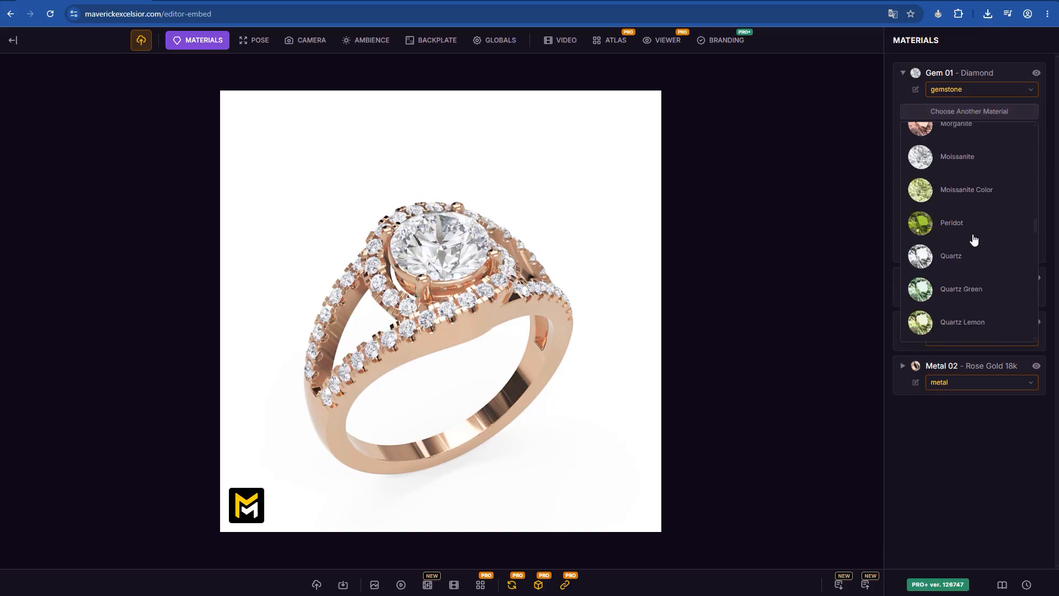
scroll(974, 239, "down", 4)
left_click_drag(438, 348, 265, 40)
Step: Apply the pose preset that lays the ring down, slightly tilted, with its stone facing left
left_click(260, 40)
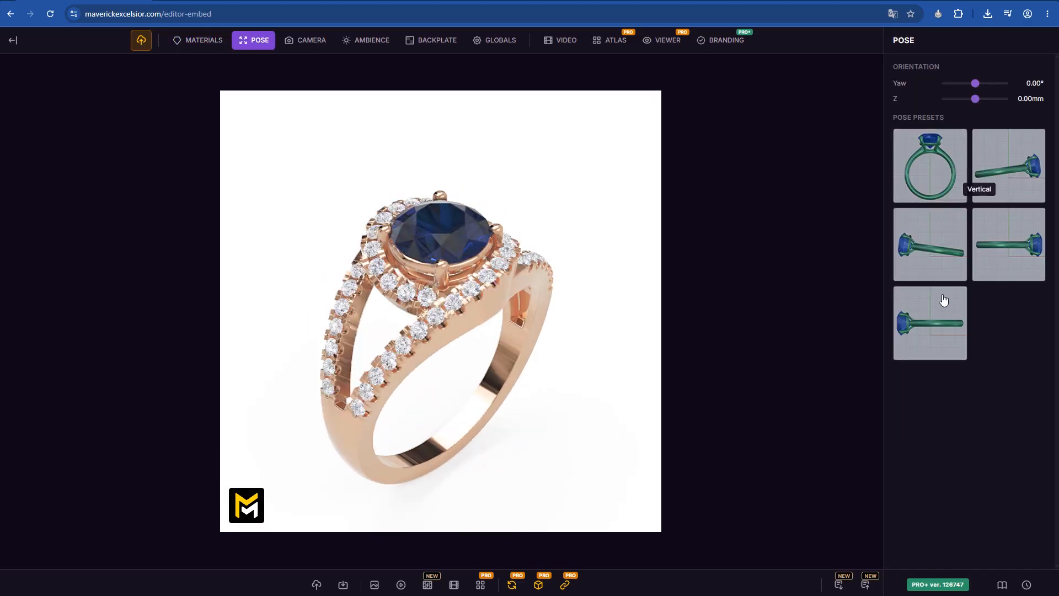
left_click(929, 260)
left_click_drag(452, 360, 518, 352)
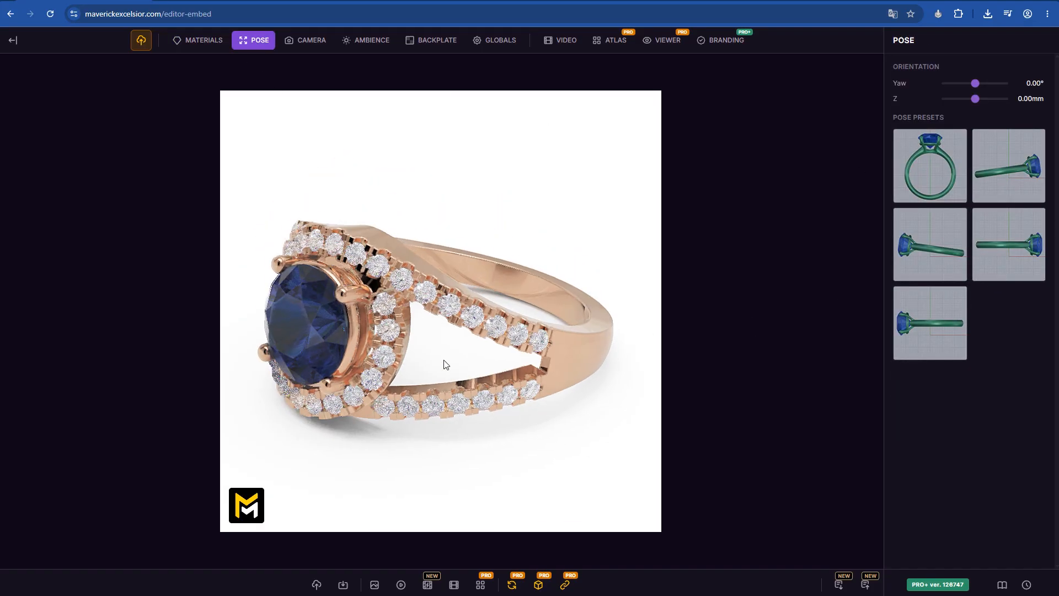
Step: Apply an ambience from the Sun category with a strong cast shadow and frame the lying ring at an angle
left_click(376, 42)
left_click(1029, 100)
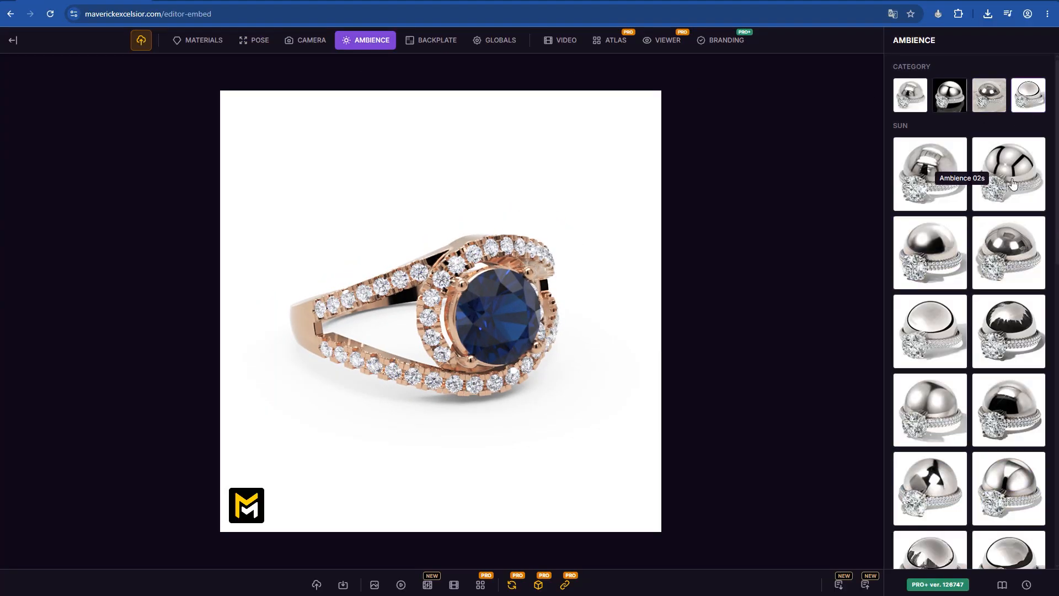
scroll(1017, 270, "down", 5)
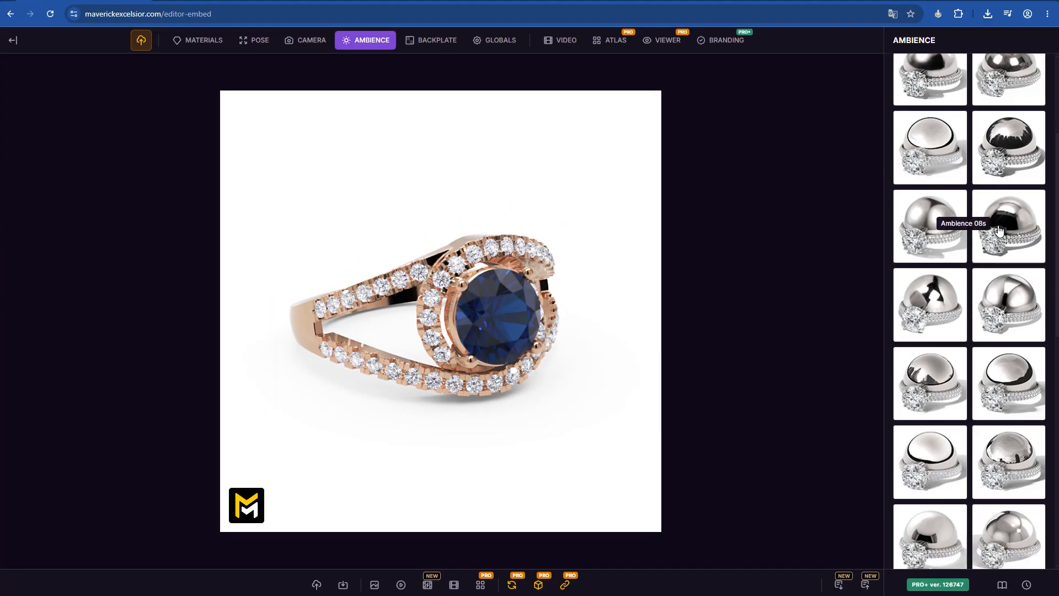
scroll(996, 260, "down", 3)
scroll(1003, 246, "down", 3)
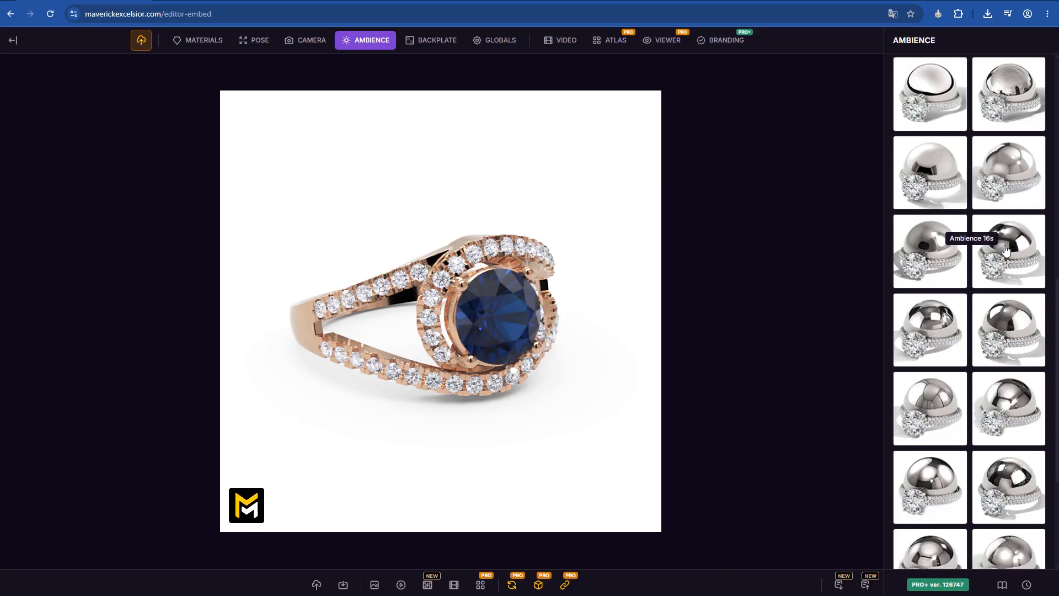
left_click(1016, 354)
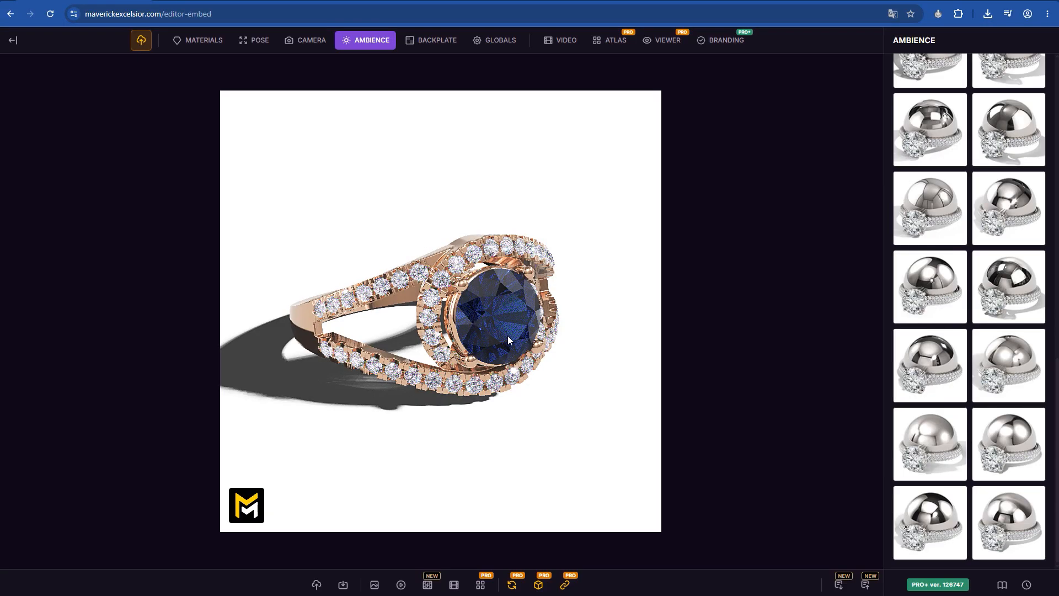
left_click_drag(508, 340, 436, 276)
left_click_drag(475, 359, 397, 441)
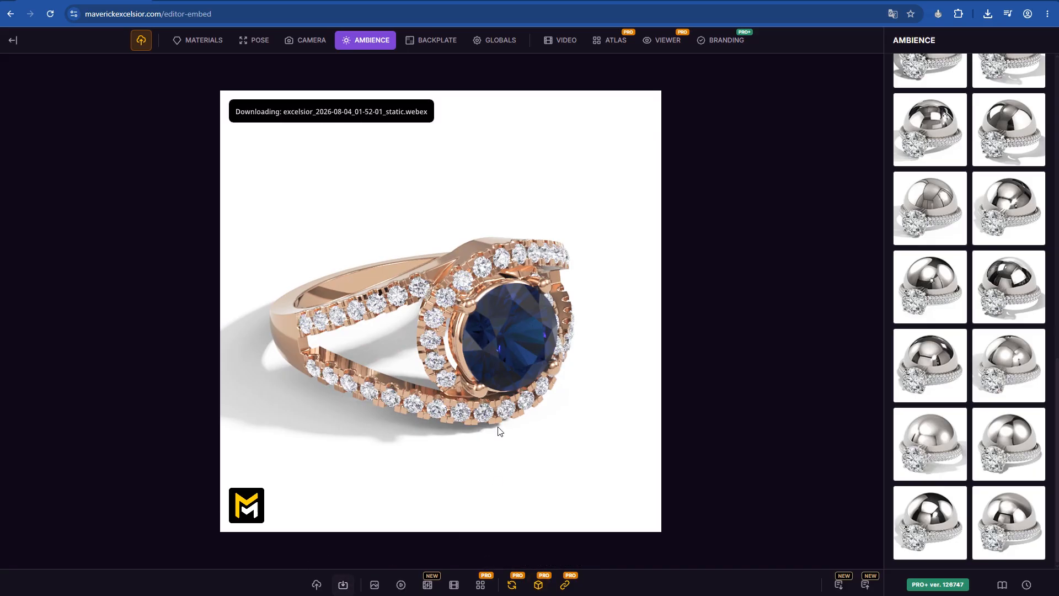
Step: Load the downloaded scene excelsior_2026-08-04_01-52-01_static.webex back into the editor and inspect the ring from another angle
left_click(988, 14)
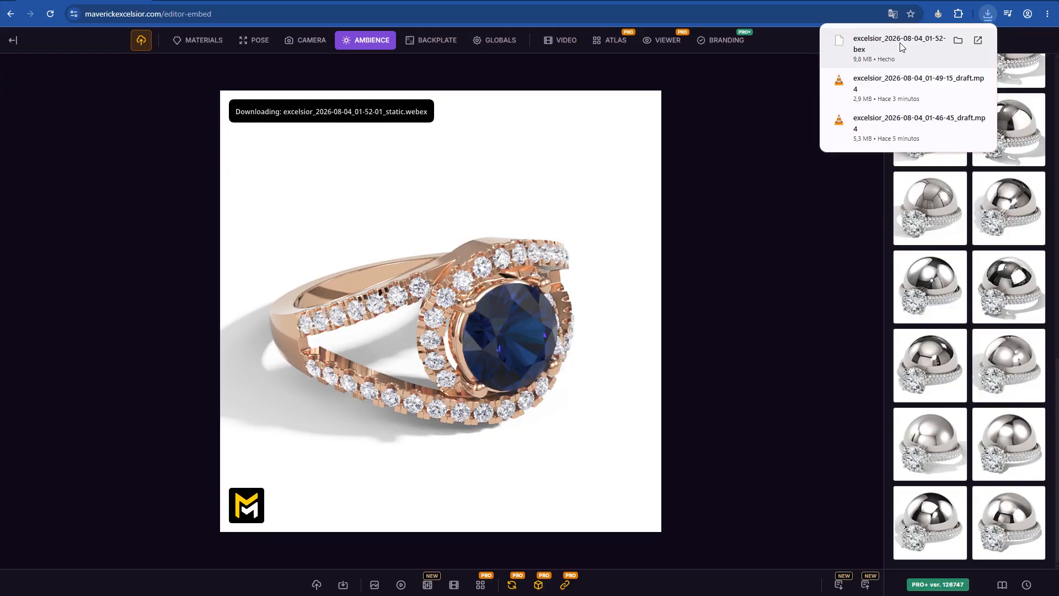
left_click_drag(539, 234, 515, 221)
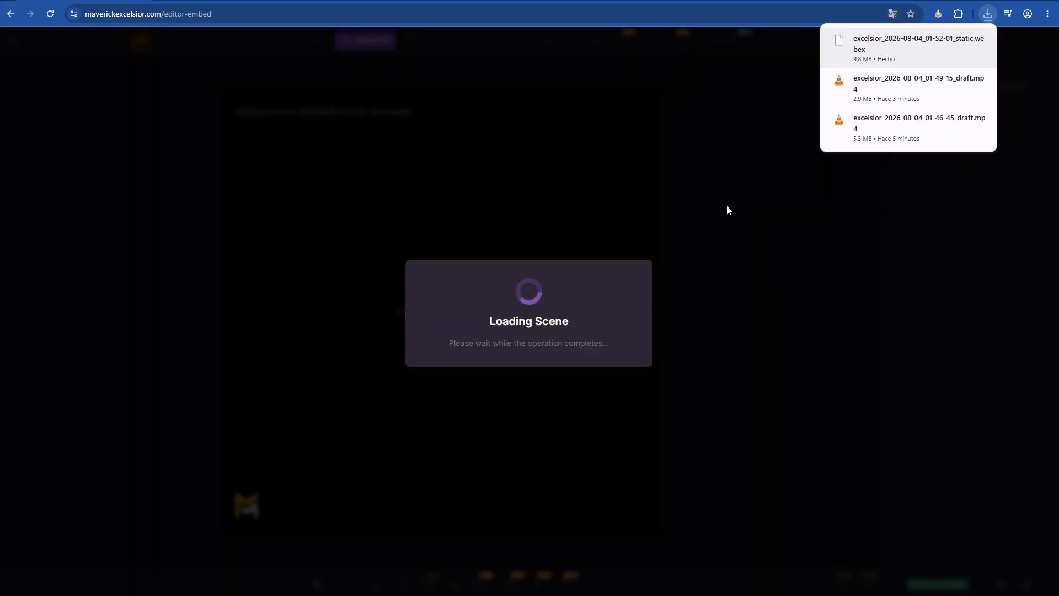
left_click(729, 200)
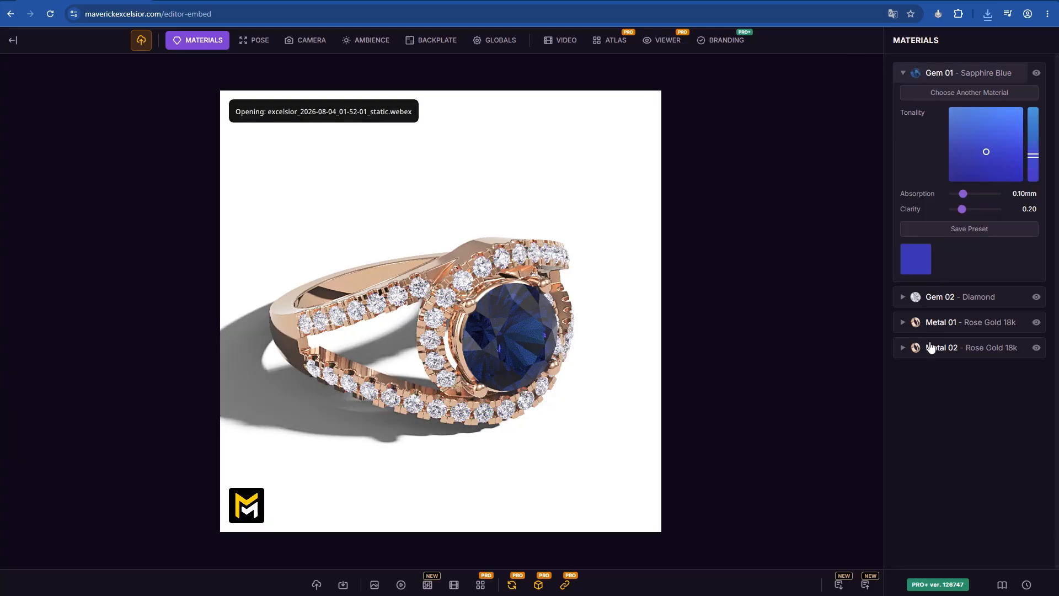
left_click_drag(488, 346, 602, 347)
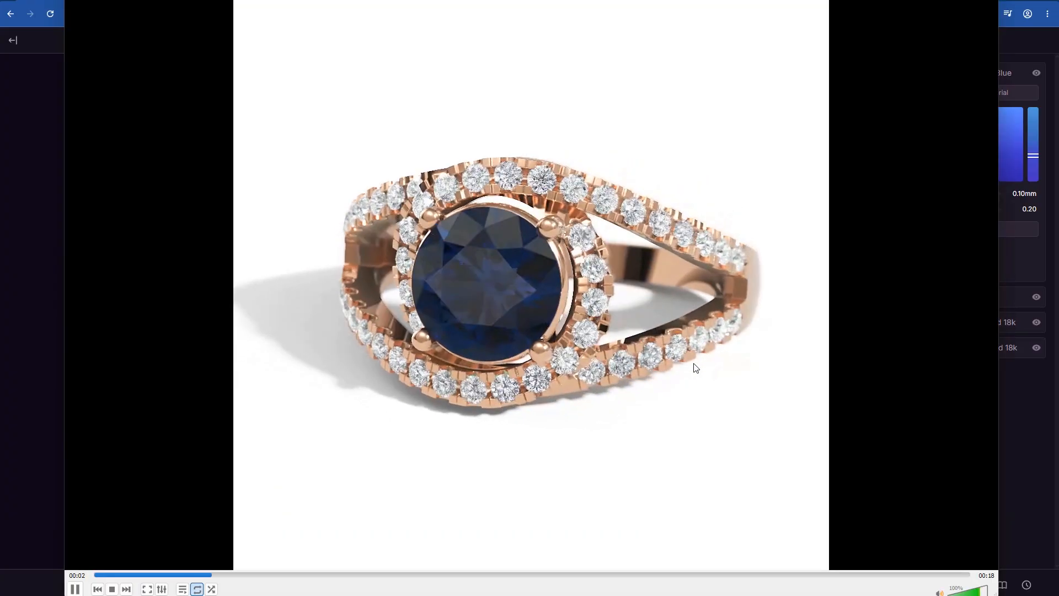
Step: Skip to the next rendered ring turntable video in the media player
left_click(129, 588)
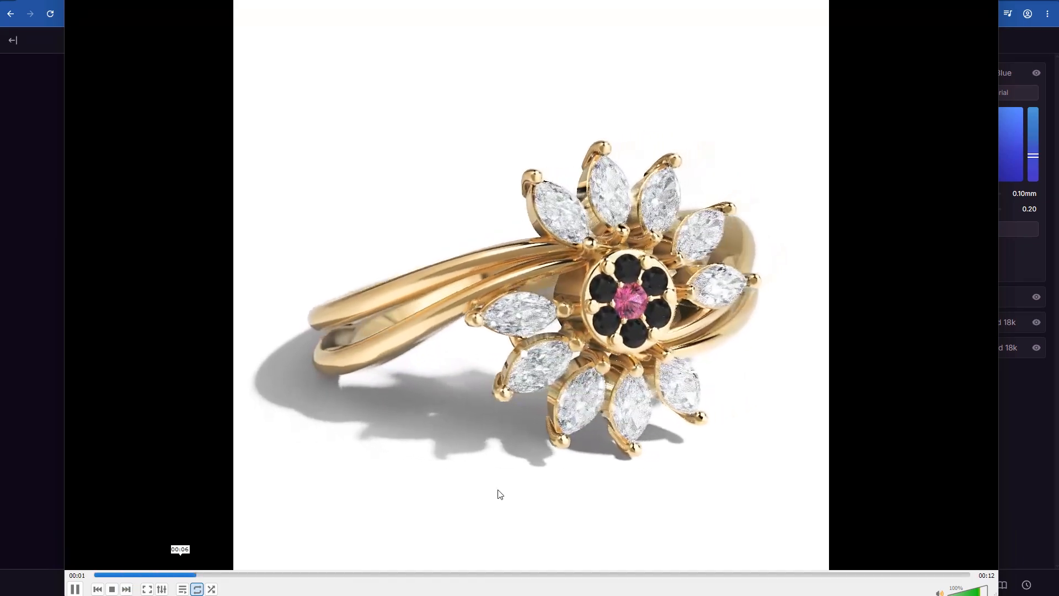